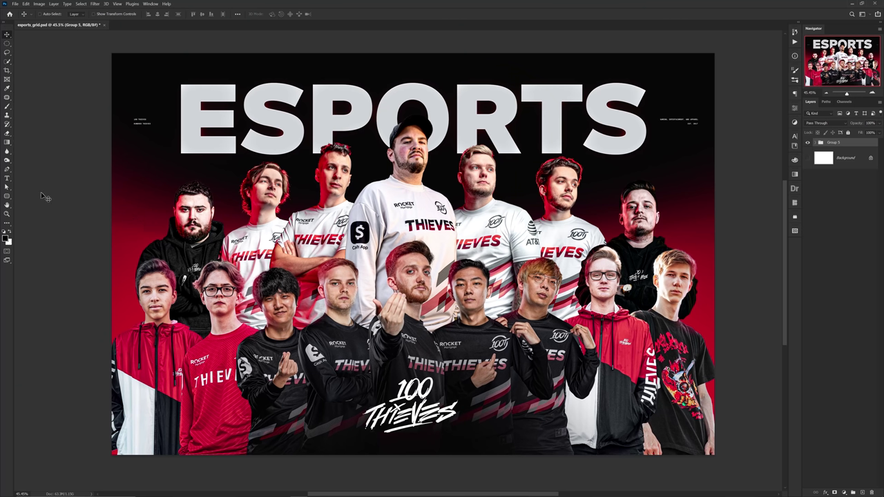
Step: Draw a rounded rectangle with no stroke over the left-hand players
{"action": "left_click", "coordinate": [7, 197]}
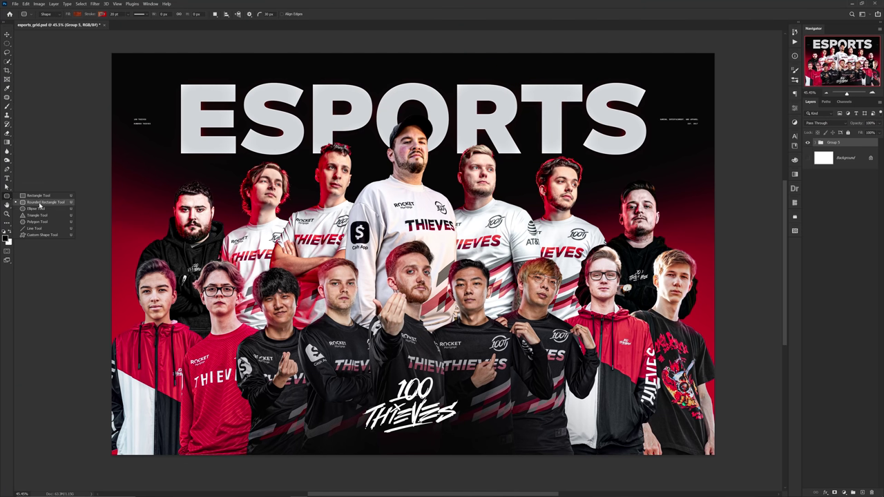
{"action": "left_click_drag", "start_coordinate": [205, 210], "coordinate": [340, 339]}
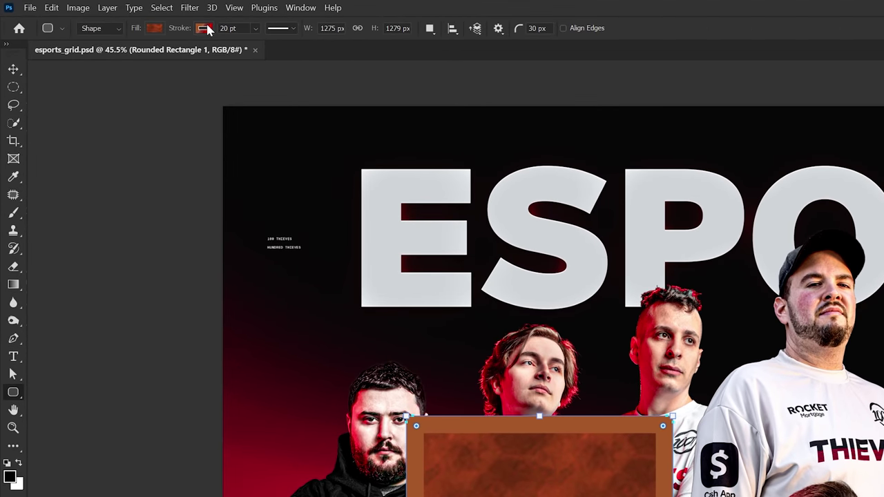
{"action": "left_click", "coordinate": [204, 28]}
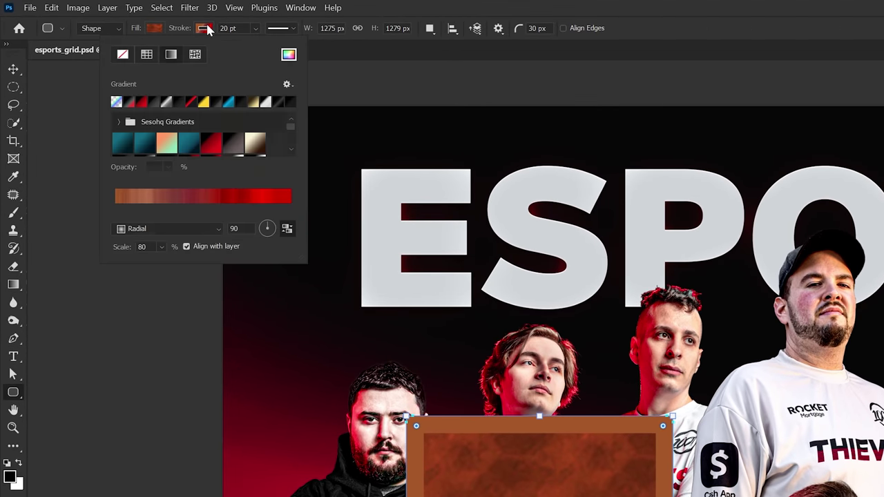
{"action": "left_click", "coordinate": [123, 56]}
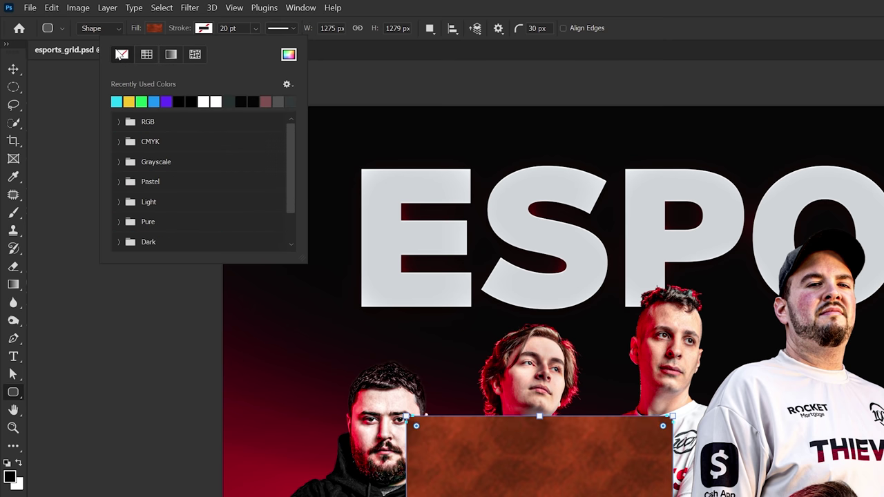
Step: Give it a gradient fill with a 15% opacity stop and a dark red colour stop, then hide the layer
{"action": "left_click", "coordinate": [151, 27]}
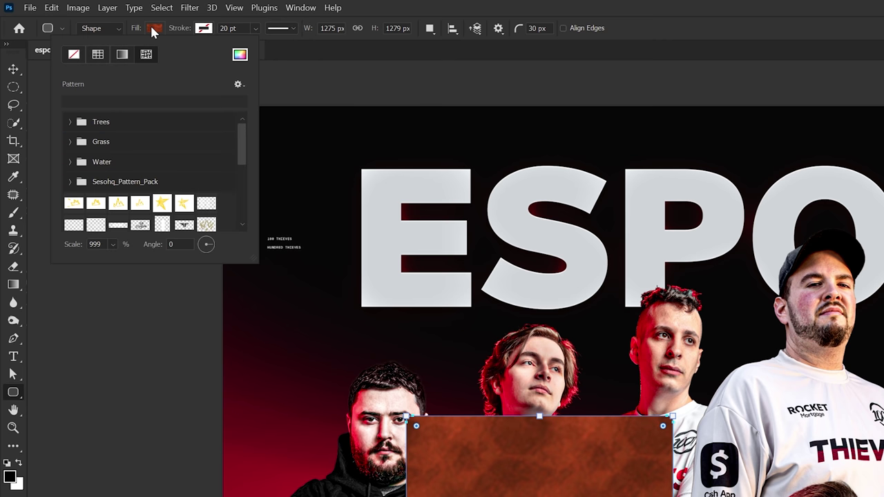
{"action": "left_click", "coordinate": [123, 55]}
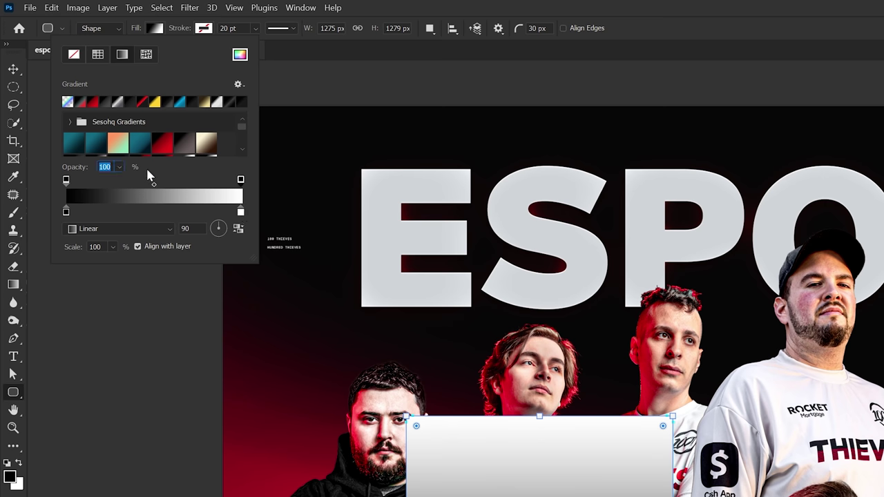
{"action": "type", "text": "15"}
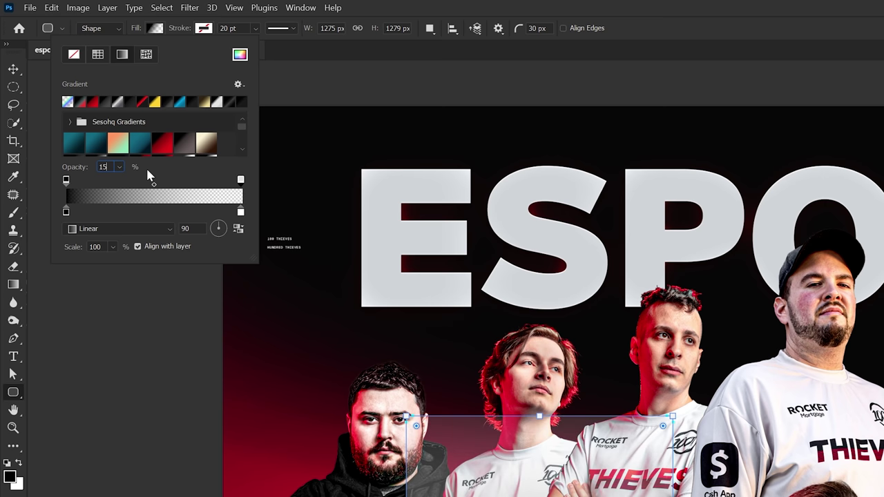
{"action": "left_click", "coordinate": [241, 181]}
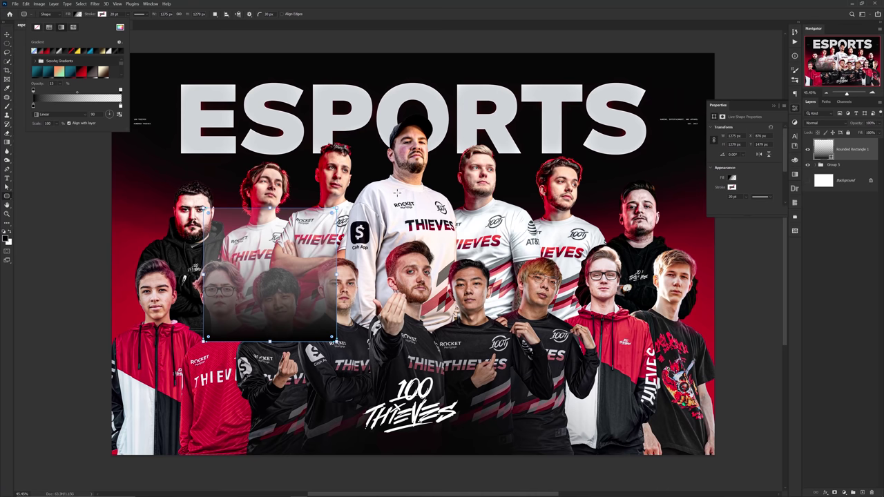
{"action": "double_click", "coordinate": [34, 108]}
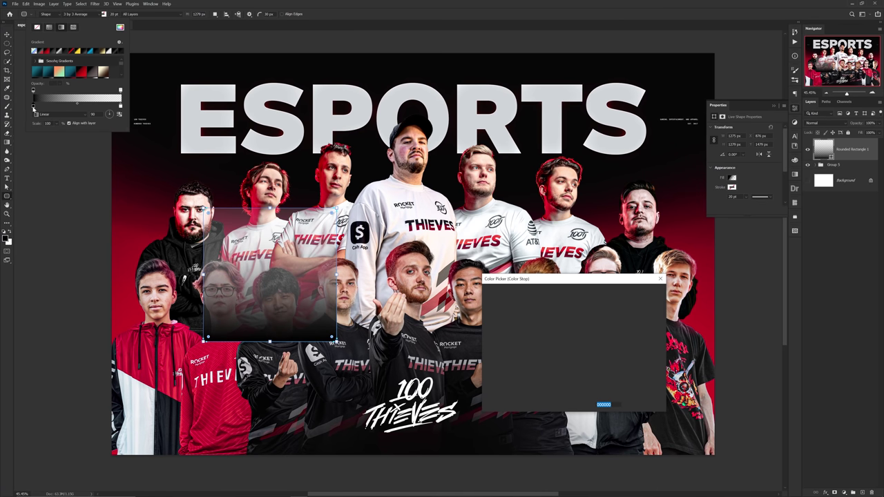
{"action": "mouse_move", "coordinate": [565, 326]}
{"action": "left_mouse_down"}
{"action": "mouse_move", "coordinate": [566, 348]}
{"action": "mouse_move", "coordinate": [539, 354]}
{"action": "left_mouse_up"}
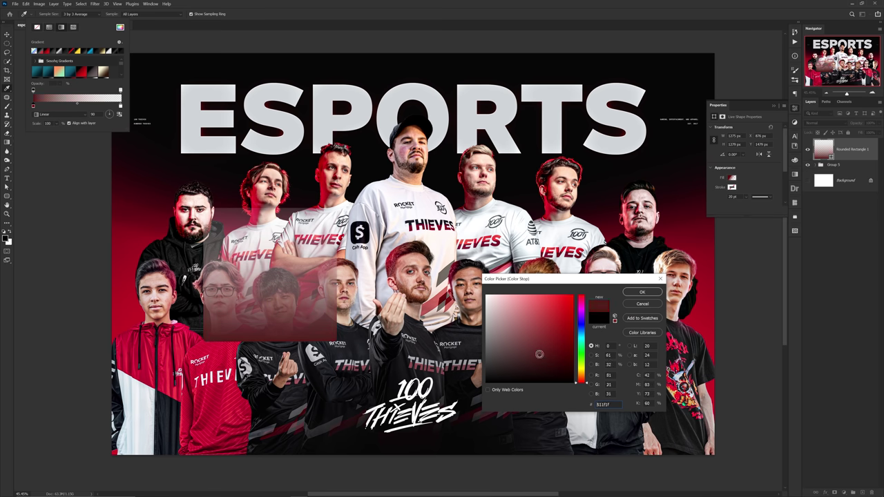
{"action": "left_click", "coordinate": [643, 293]}
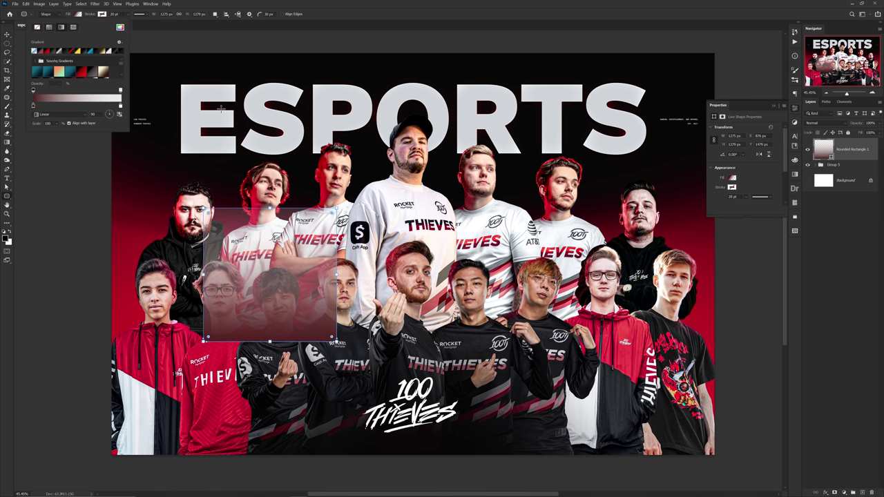
{"action": "left_click", "coordinate": [10, 35]}
{"action": "left_click", "coordinate": [809, 150]}
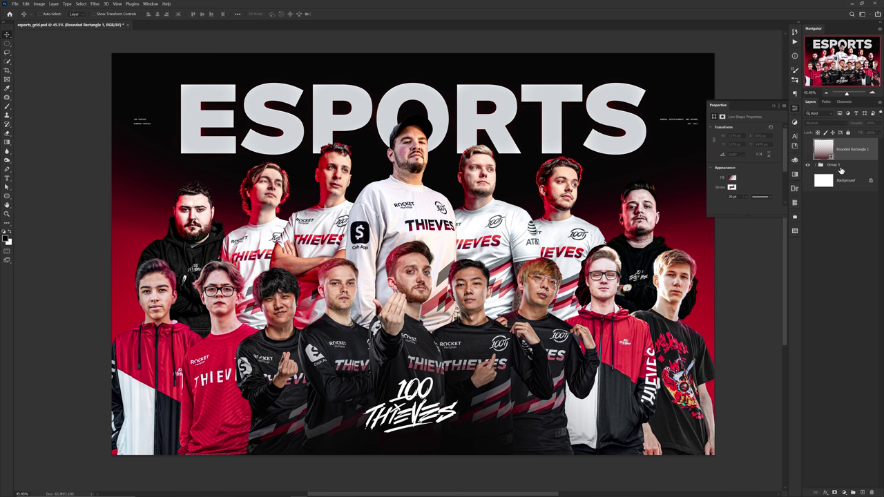
Step: Stamp a merged copy of the visible poster above Group 5
{"action": "left_click", "coordinate": [841, 168]}
{"action": "left_click_drag", "start_coordinate": [843, 167], "coordinate": [841, 171]}
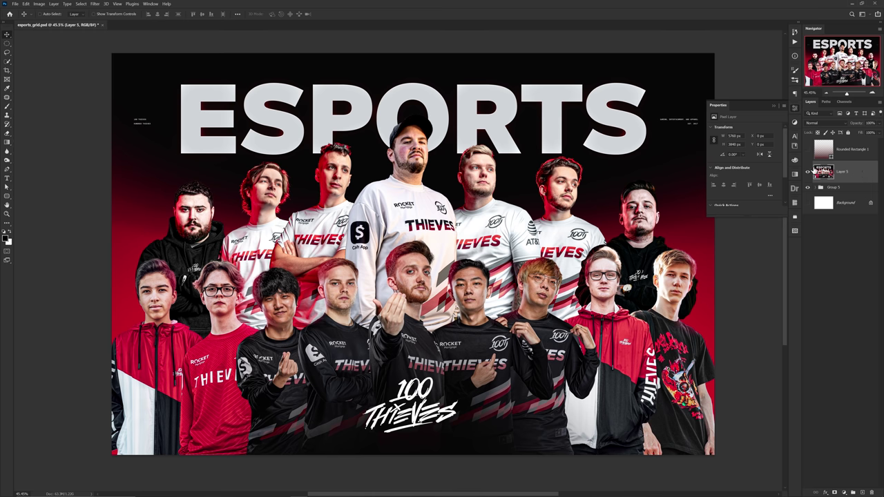
{"action": "left_click", "coordinate": [794, 109]}
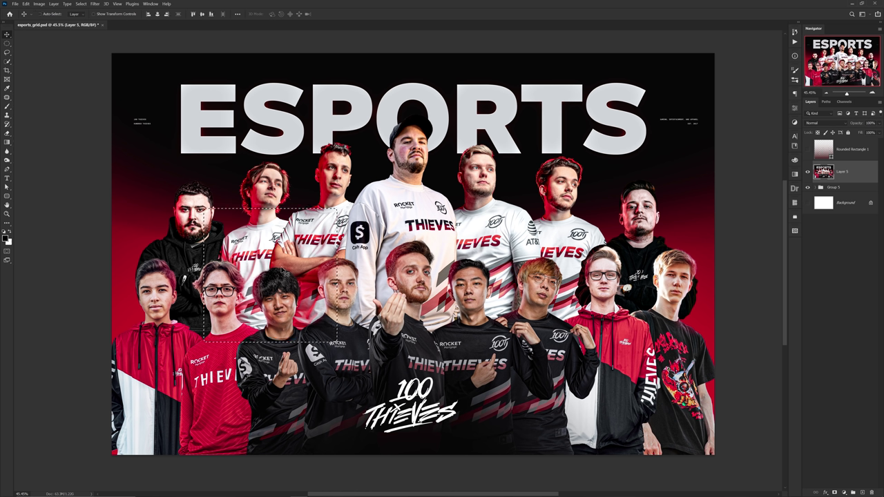
Step: Copy the marqueed panel area onto its own layer and apply an Iris Blur to it
{"action": "key", "text": "m"}
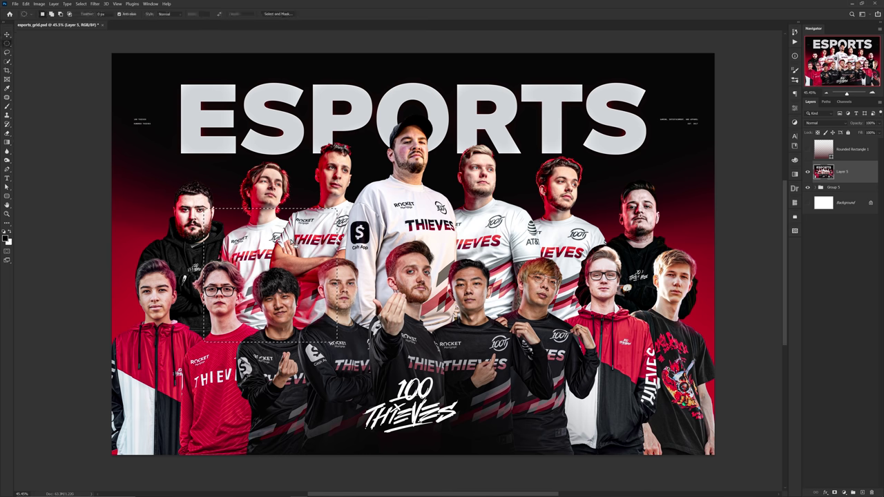
{"action": "right_click", "coordinate": [294, 238]}
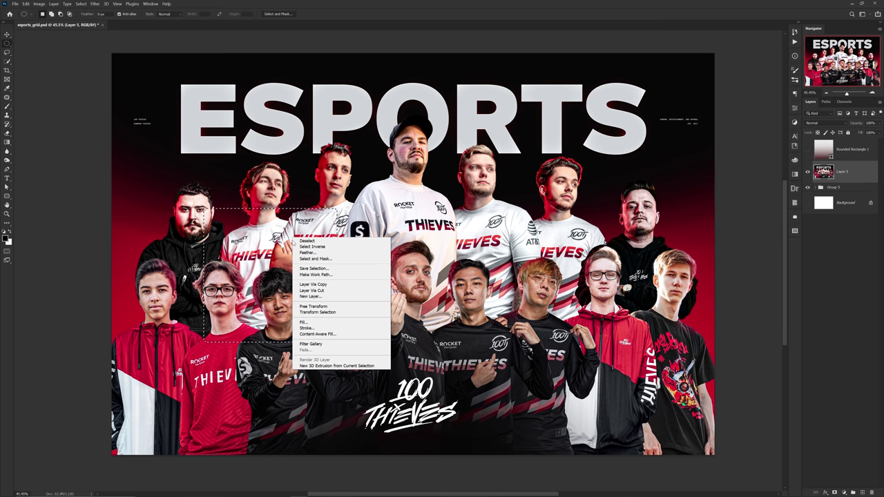
{"action": "left_click", "coordinate": [313, 284]}
{"action": "left_click", "coordinate": [95, 3]}
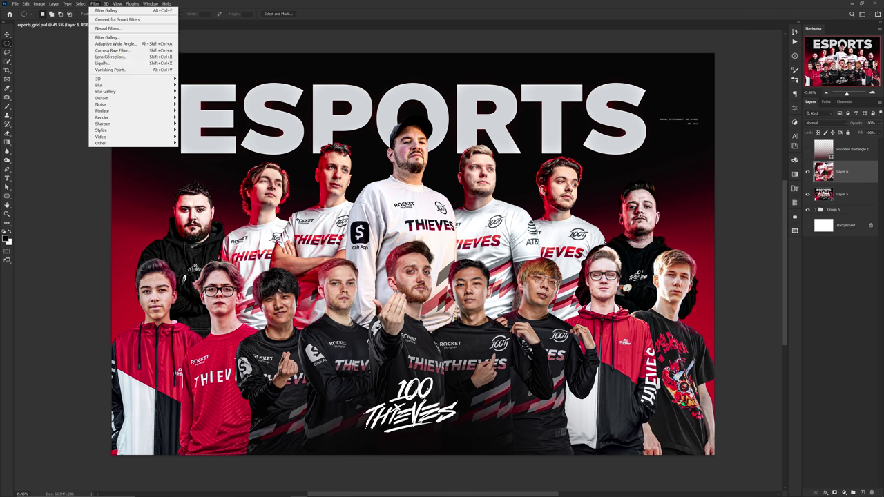
{"action": "mouse_move", "coordinate": [116, 93]}
{"action": "left_click", "coordinate": [190, 98]}
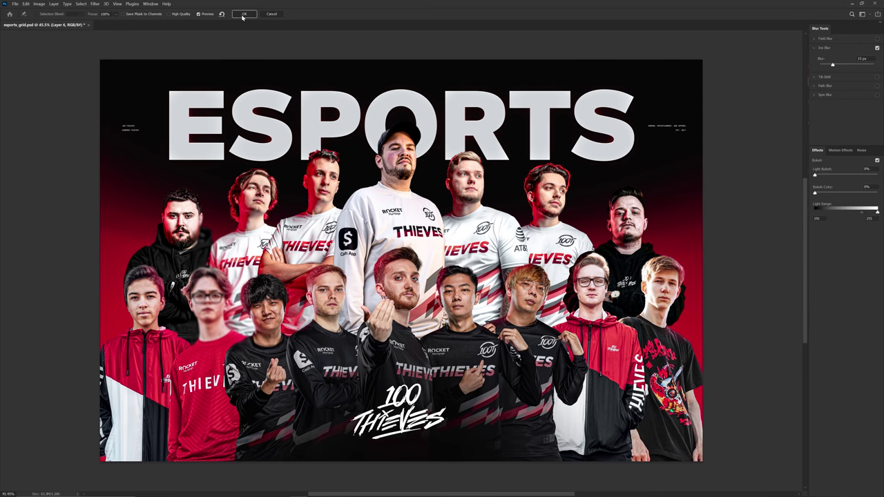
{"action": "left_click", "coordinate": [244, 14]}
Step: Delete the stamped Layer 5, show the rounded rectangle, and nudge it with the blurred patch lower right
{"action": "key", "text": "v"}
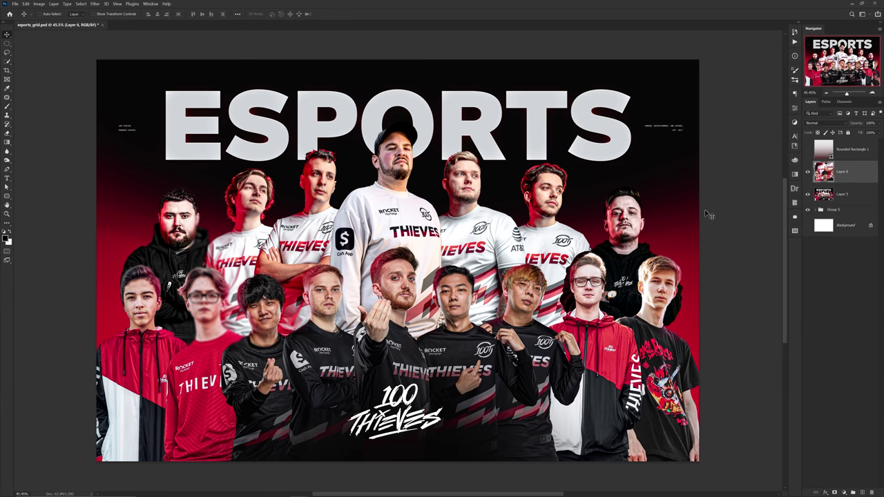
{"action": "left_click", "coordinate": [841, 198]}
{"action": "left_click", "coordinate": [808, 151]}
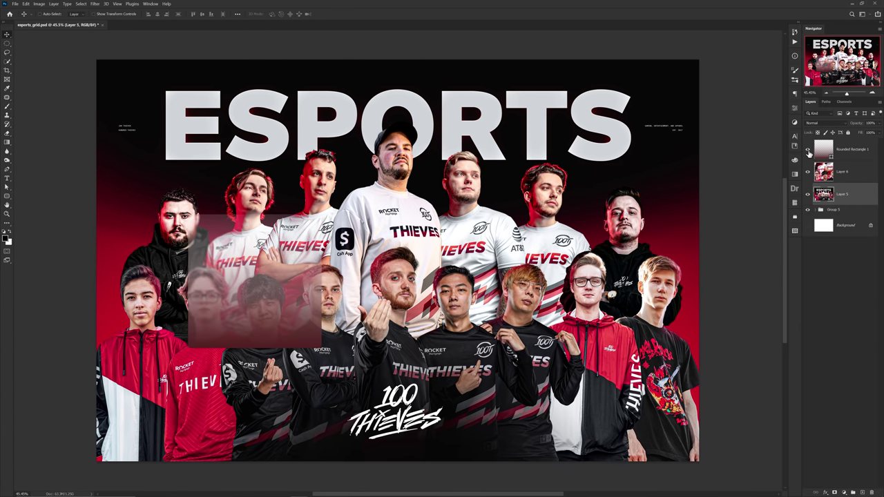
{"action": "key", "text": "Delete"}
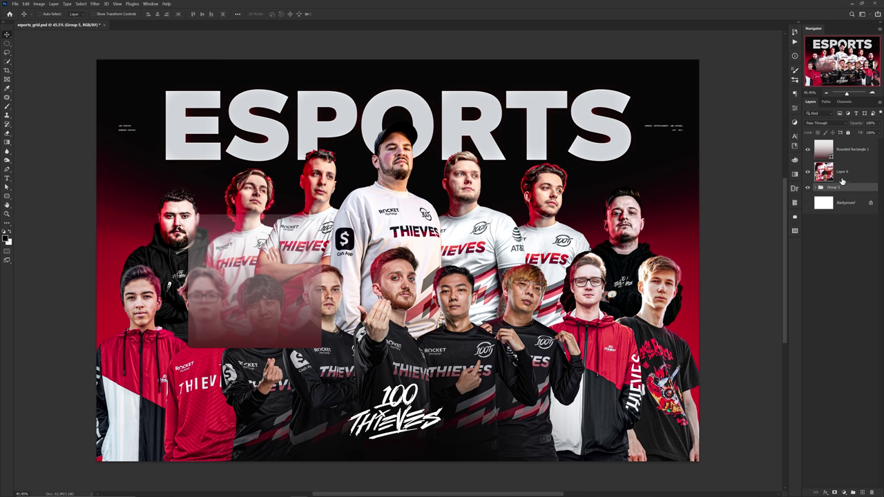
{"action": "left_click", "coordinate": [847, 152]}
{"action": "left_click", "coordinate": [842, 171], "text": "shift"}
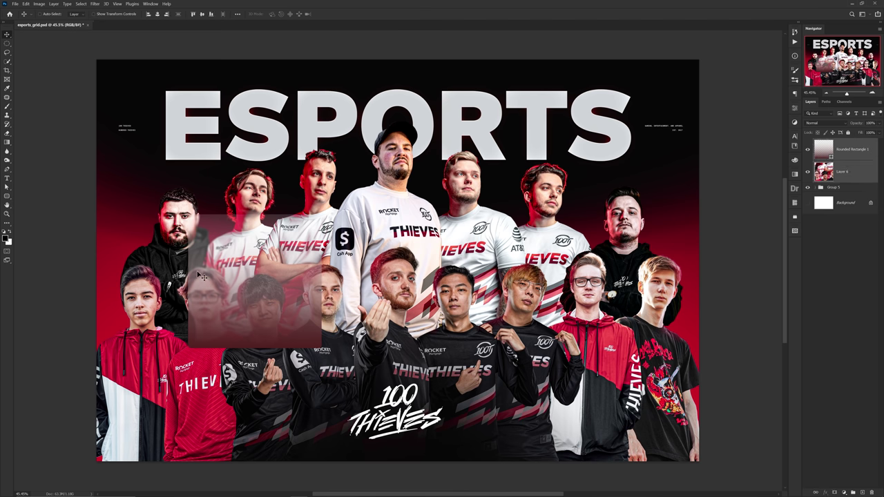
{"action": "left_click_drag", "start_coordinate": [268, 295], "coordinate": [282, 306]}
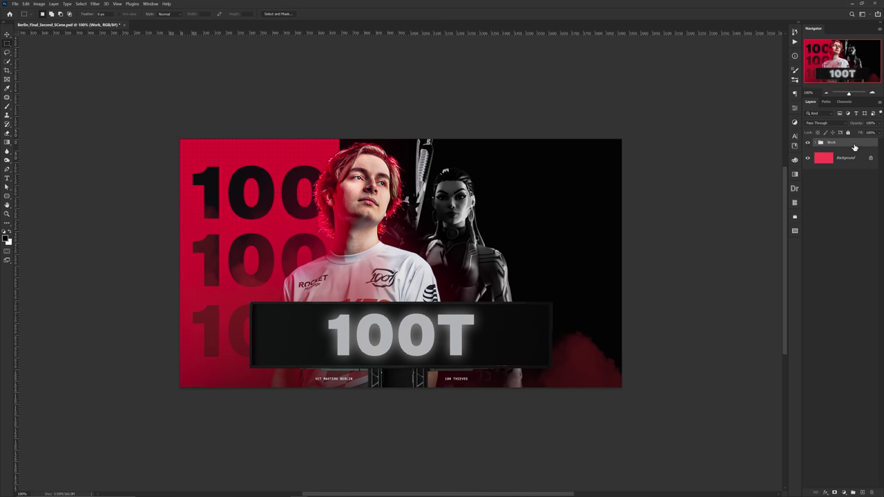
Step: Stamp the visible layers and copy a narrow vertical strip beside the player's face onto its own layer
{"action": "key", "text": "ctrl+alt+shift+e"}
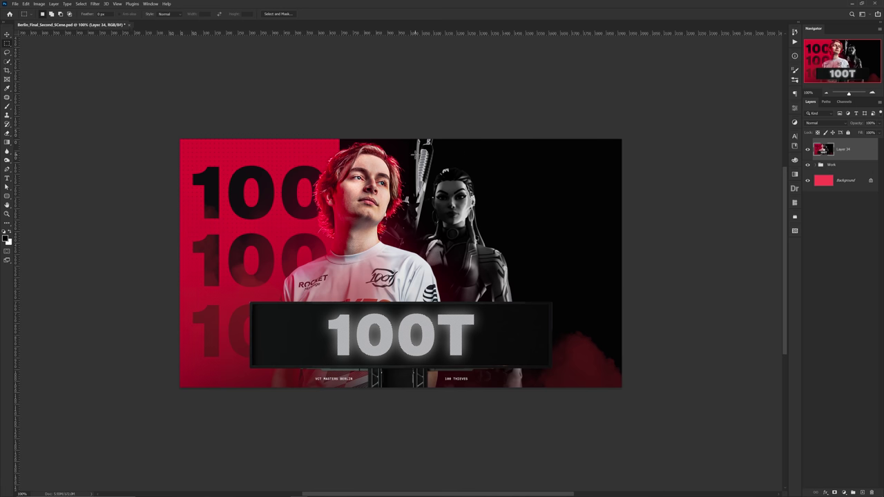
{"action": "left_click_drag", "start_coordinate": [340, 137], "coordinate": [289, 389]}
{"action": "left_click_drag", "start_coordinate": [341, 133], "coordinate": [299, 408]}
{"action": "right_click", "coordinate": [322, 252]}
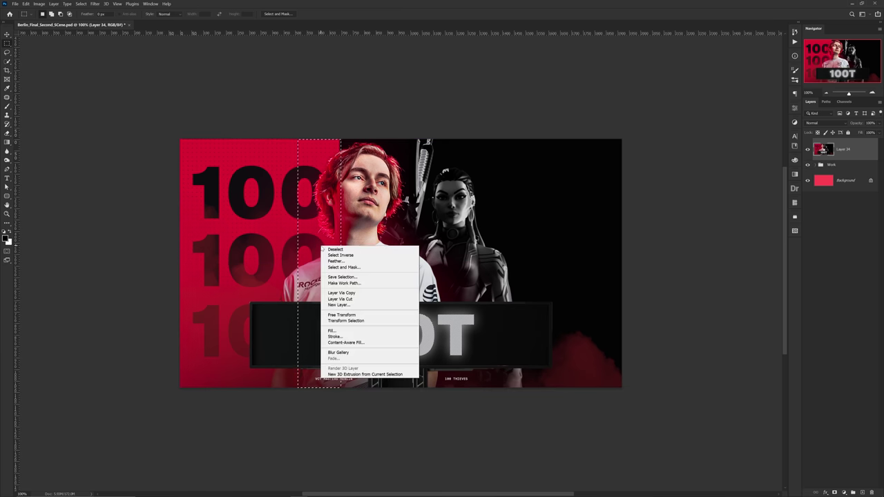
{"action": "left_click", "coordinate": [343, 293]}
Step: Stretch the copied strip leftward with Free Transform to create pixel-stretch streaks
{"action": "key", "text": "v"}
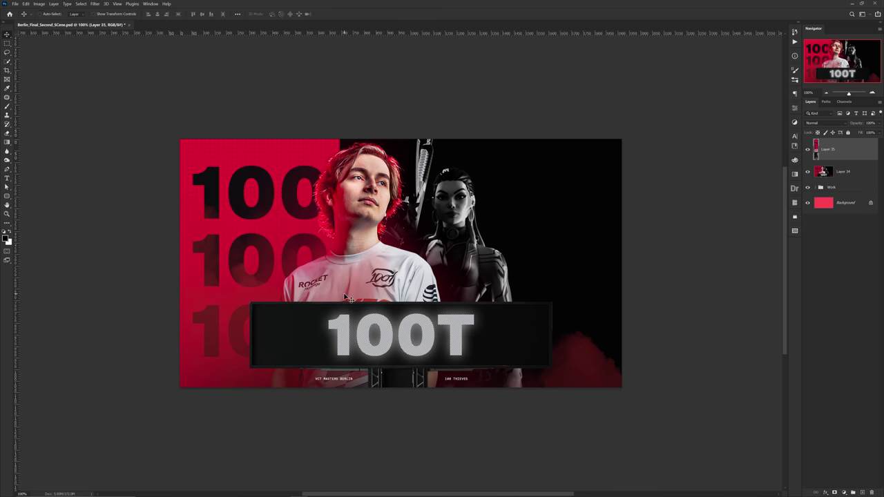
{"action": "key", "text": "ctrl+t"}
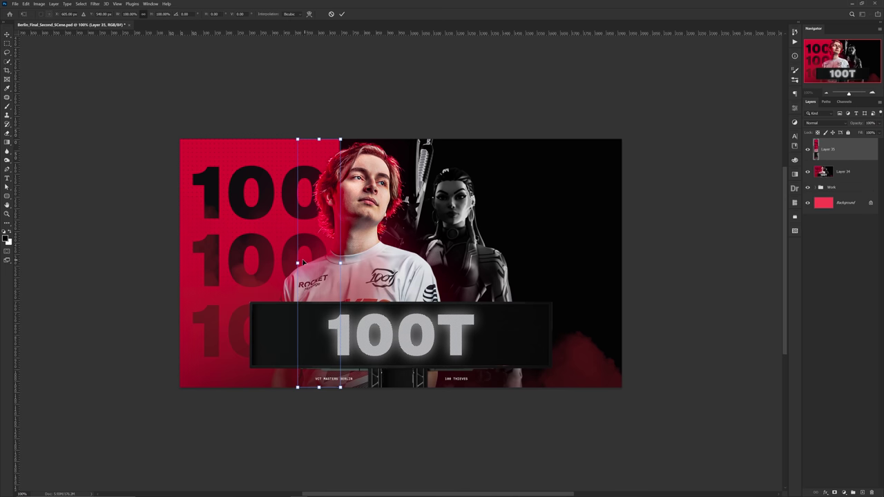
{"action": "scroll", "coordinate": [297, 264], "scroll_direction": "down", "scroll_amount": 10}
{"action": "left_click_drag", "start_coordinate": [287, 270], "coordinate": [28, 266]}
{"action": "scroll", "coordinate": [109, 264], "scroll_direction": "down", "scroll_amount": 2}
{"action": "key", "text": "Return"}
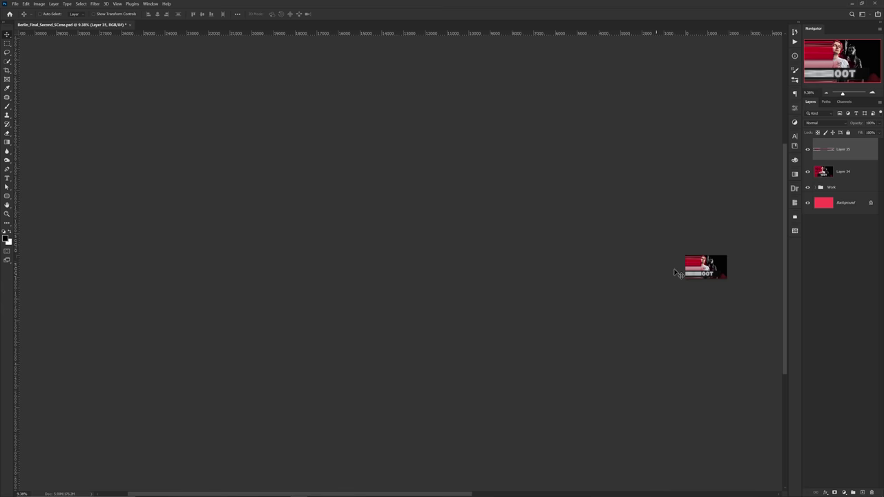
{"action": "scroll", "coordinate": [672, 273], "scroll_direction": "up", "scroll_amount": 7}
{"action": "left_click_drag", "start_coordinate": [715, 283], "coordinate": [575, 266]}
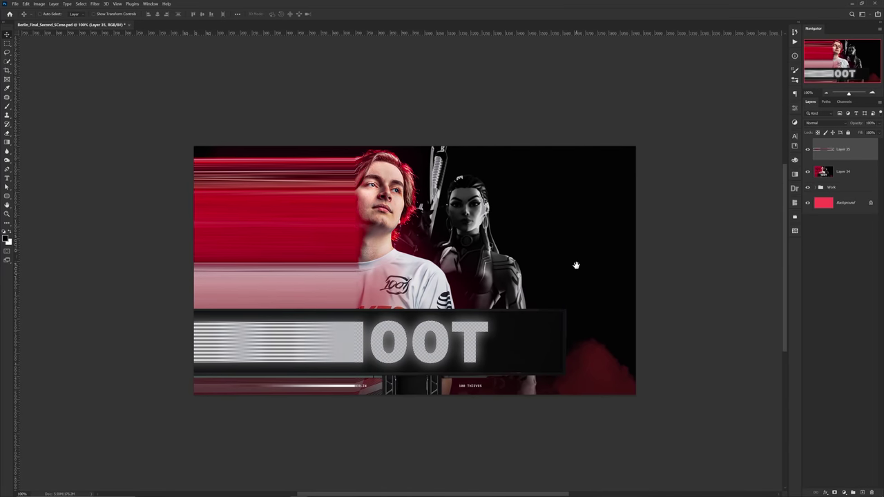
{"action": "left_click", "coordinate": [808, 150]}
{"action": "left_click", "coordinate": [808, 149]}
Step: Copy the left streak area onto Layer 36, delete Layer 35, and select Layer 36
{"action": "key", "text": "m"}
{"action": "left_click_drag", "start_coordinate": [371, 148], "coordinate": [184, 415]}
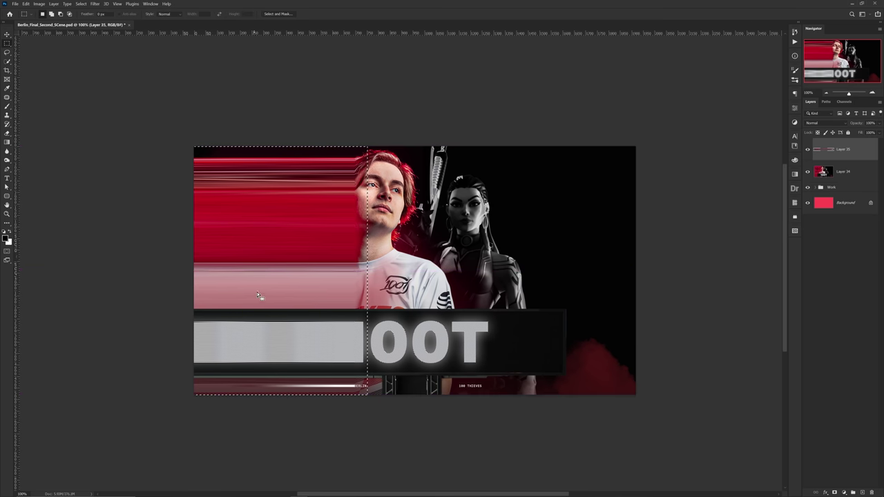
{"action": "right_click", "coordinate": [257, 290]}
{"action": "left_click", "coordinate": [284, 344]}
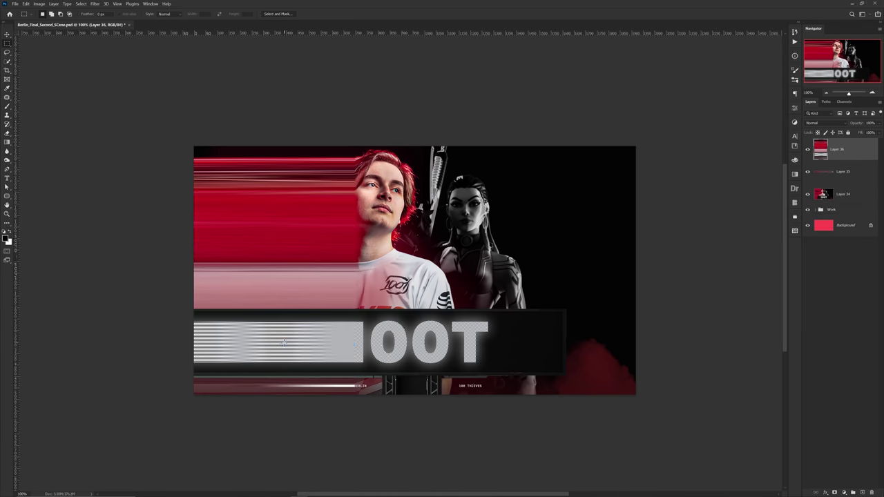
{"action": "left_click", "coordinate": [853, 172]}
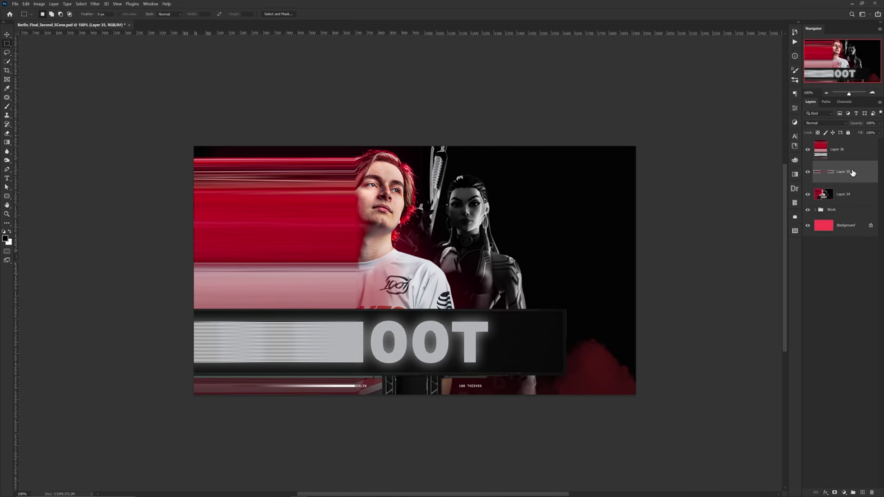
{"action": "key", "text": "Delete"}
{"action": "left_click", "coordinate": [847, 151]}
{"action": "key", "text": "v"}
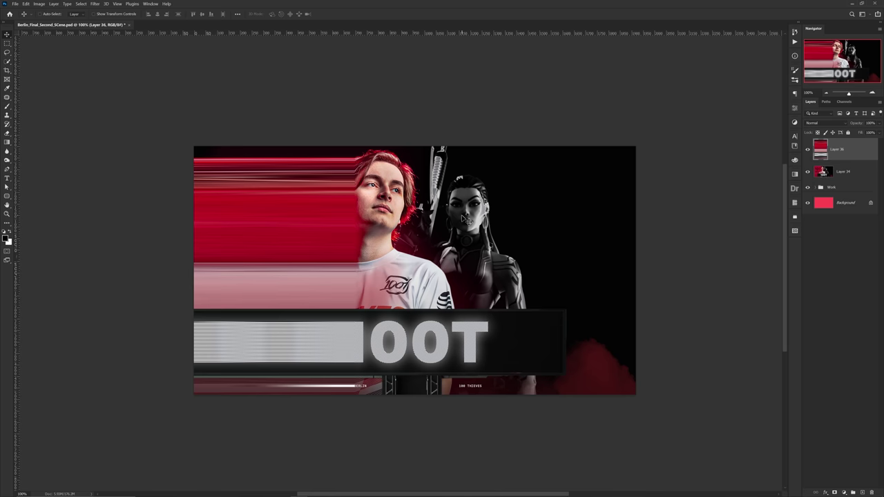
{"action": "scroll", "coordinate": [468, 220], "scroll_direction": "down", "scroll_amount": 2}
Step: Raise Texture in the Camera Raw filter and apply the adjustments to the portrait
{"action": "left_click_drag", "start_coordinate": [489, 226], "coordinate": [468, 229]}
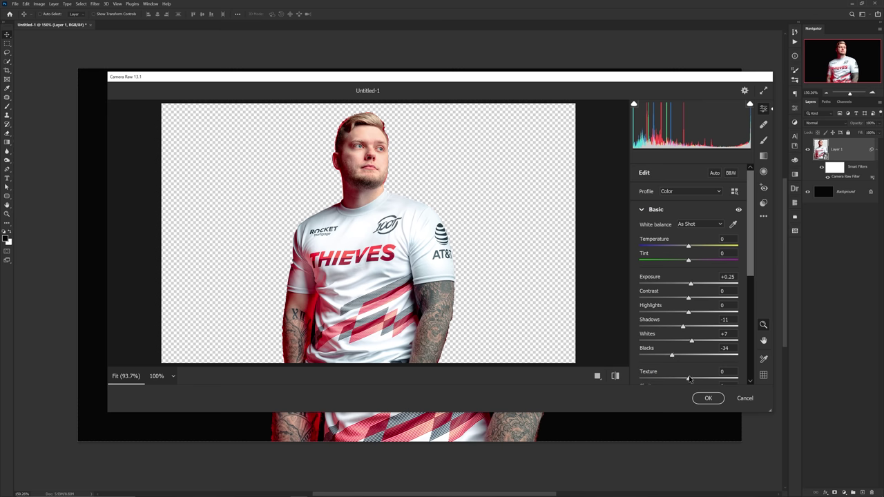
{"action": "left_click_drag", "start_coordinate": [688, 378], "coordinate": [715, 379]}
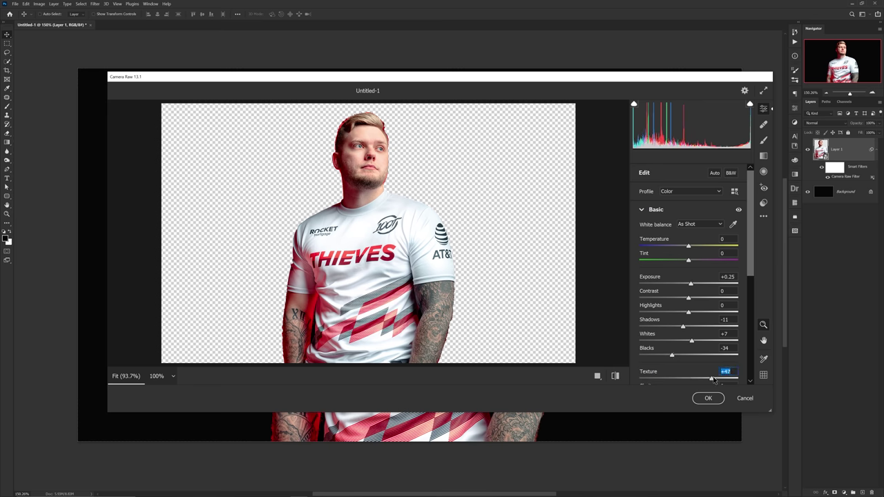
{"action": "left_click", "coordinate": [710, 398]}
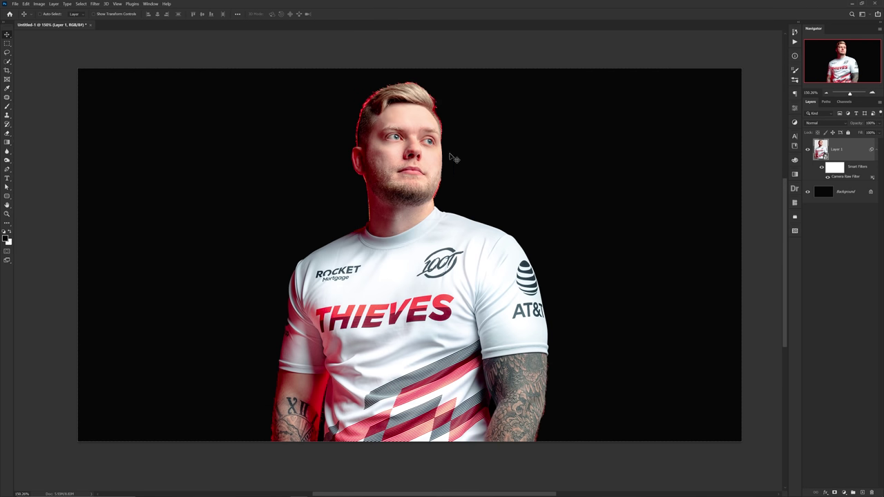
Step: Add a Gradient Map adjustment layer clipped to the portrait's Layer 1
{"action": "left_click", "coordinate": [845, 493]}
{"action": "left_click", "coordinate": [846, 479]}
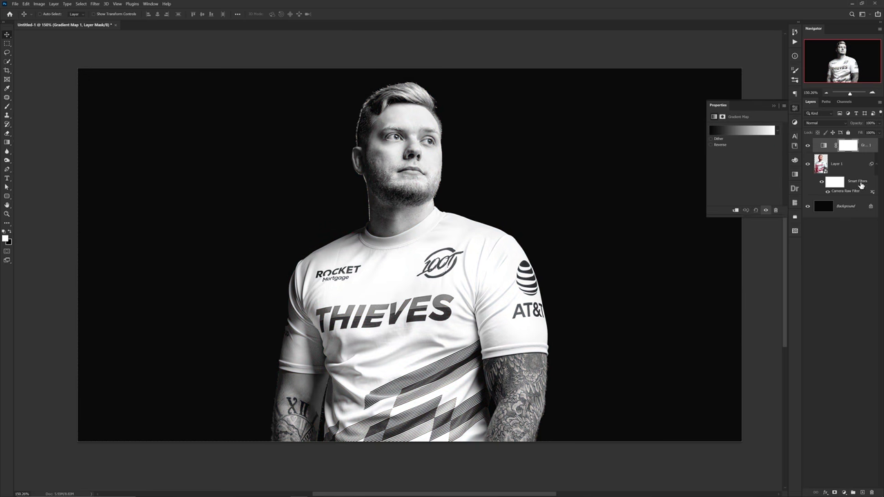
{"action": "right_click", "coordinate": [868, 147]}
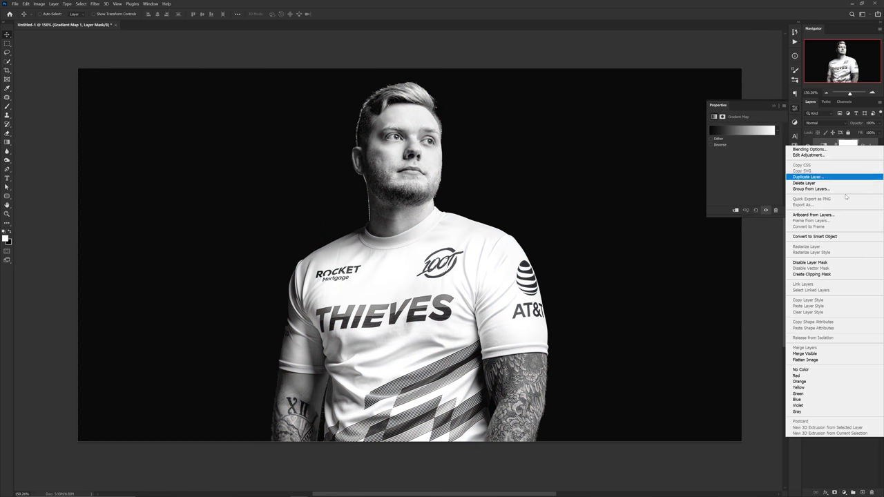
{"action": "left_click", "coordinate": [812, 274]}
Step: Set the gradient's dark stop to pure black 000000 and move its midpoint to 62%
{"action": "left_click", "coordinate": [747, 135]}
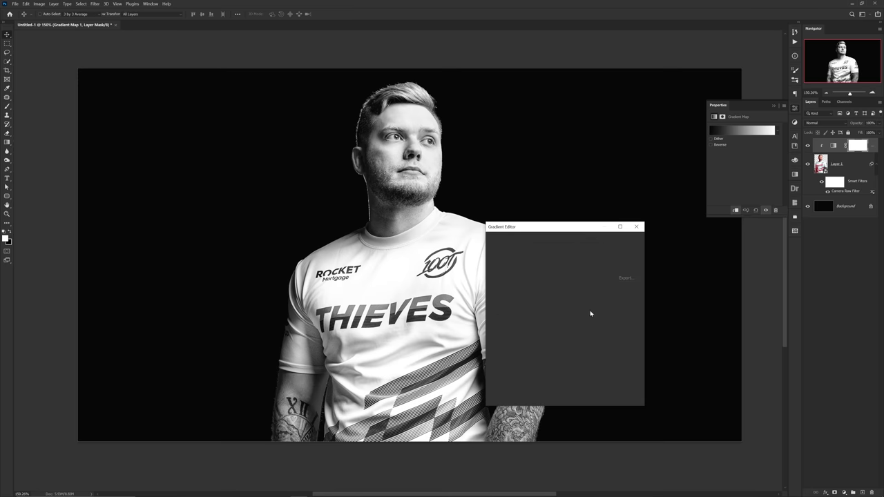
{"action": "double_click", "coordinate": [496, 363]}
{"action": "left_click_drag", "start_coordinate": [497, 354], "coordinate": [473, 397]}
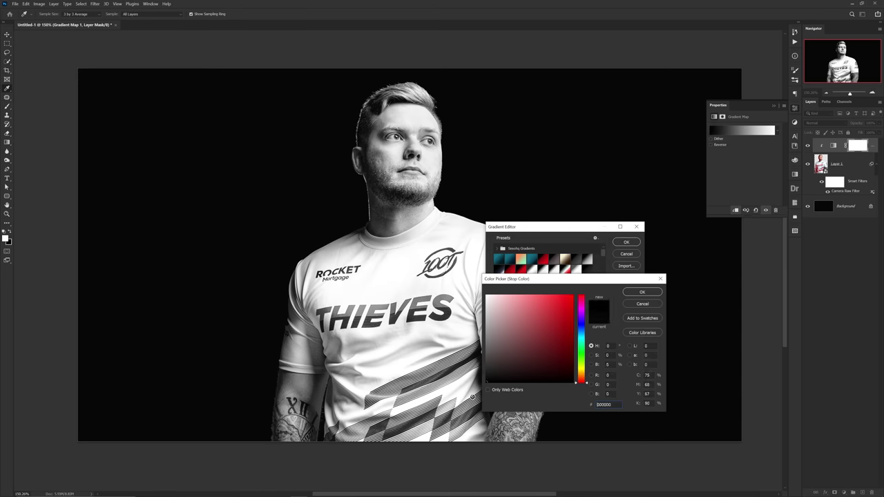
{"action": "left_click", "coordinate": [641, 293]}
{"action": "left_click_drag", "start_coordinate": [565, 358], "coordinate": [582, 356]}
{"action": "left_click", "coordinate": [626, 242]}
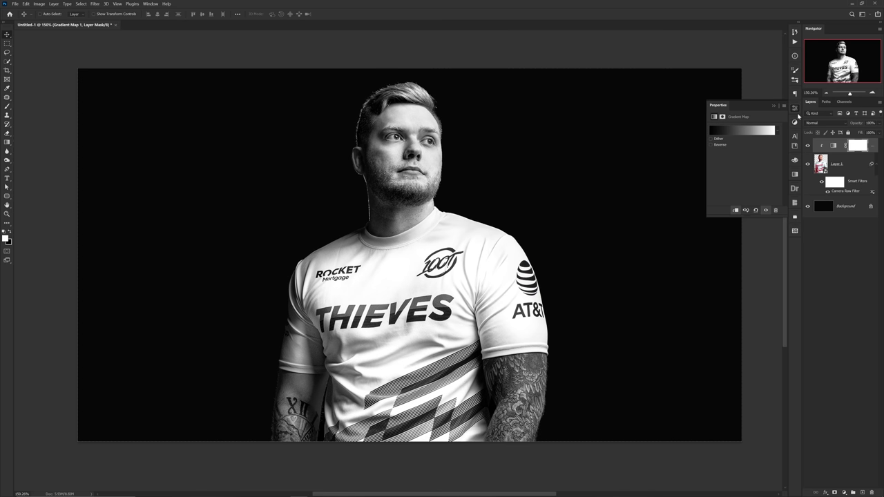
{"action": "left_click", "coordinate": [795, 127]}
{"action": "left_click", "coordinate": [847, 492]}
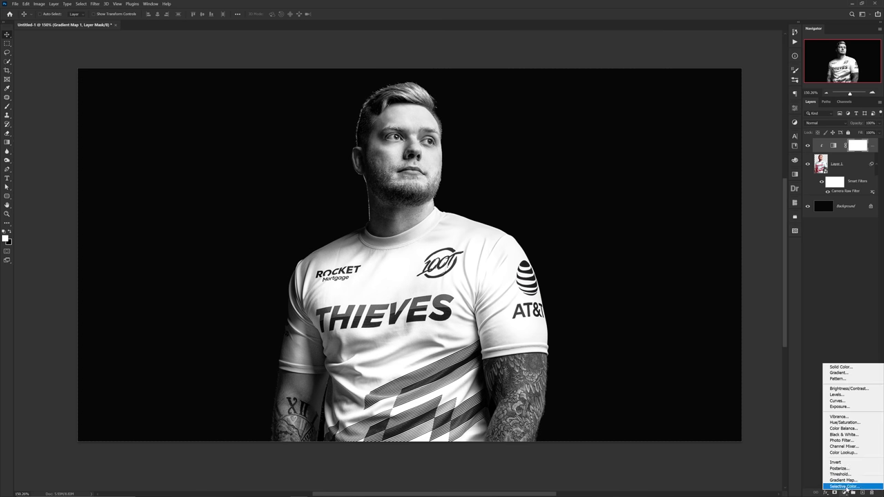
Step: Add a second Gradient Map layer clipped to the portrait
{"action": "left_click", "coordinate": [848, 478]}
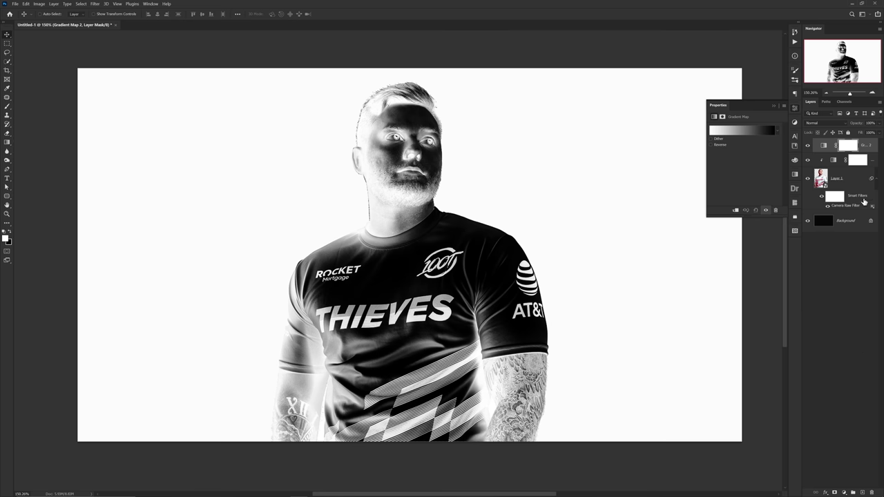
{"action": "right_click", "coordinate": [865, 146]}
{"action": "left_click", "coordinate": [826, 274]}
{"action": "left_click", "coordinate": [743, 130]}
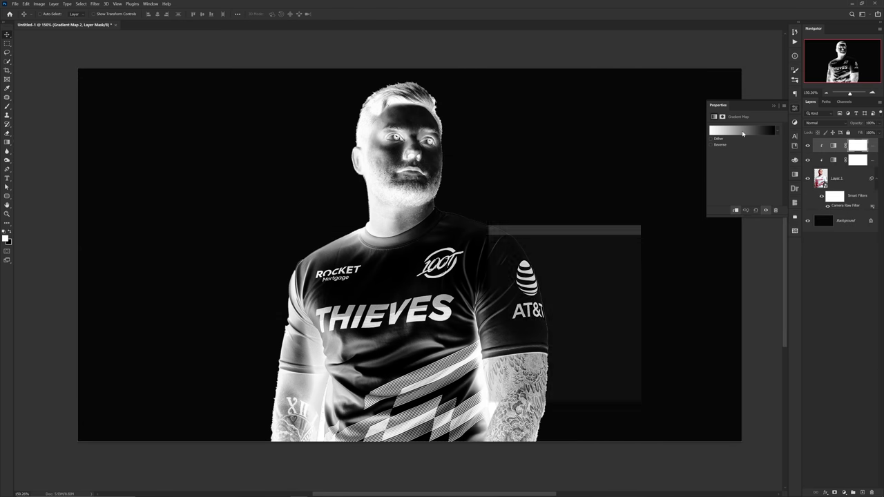
Step: Browse the gradient presets and settle on the black-to-red preset for Gradient Map 2
{"action": "left_click", "coordinate": [577, 281]}
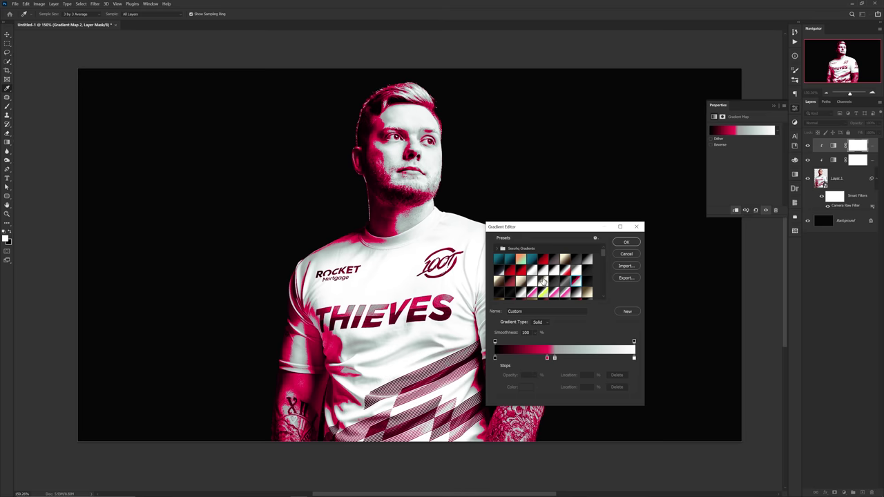
{"action": "left_click", "coordinate": [544, 282]}
{"action": "left_click", "coordinate": [539, 271]}
{"action": "scroll", "coordinate": [534, 276], "scroll_direction": "down", "scroll_amount": 1}
{"action": "left_click", "coordinate": [534, 283]}
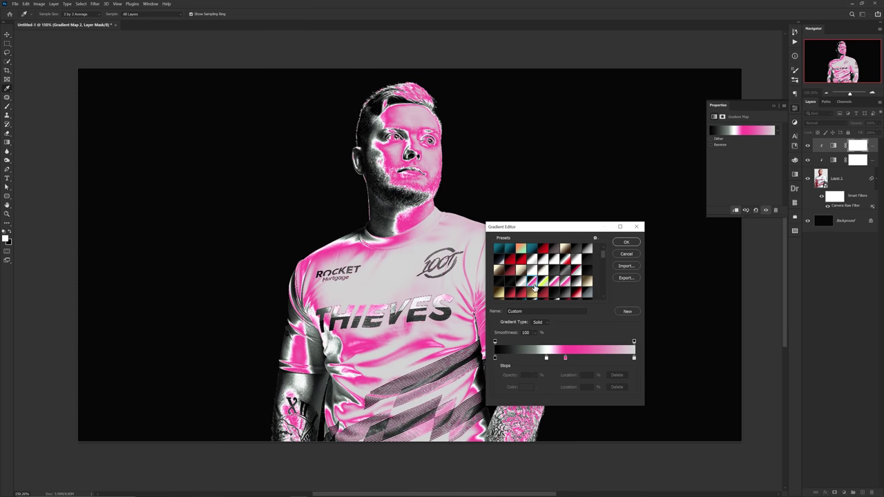
{"action": "scroll", "coordinate": [537, 285], "scroll_direction": "down", "scroll_amount": 2}
{"action": "left_click", "coordinate": [556, 284]}
{"action": "left_click", "coordinate": [567, 283]}
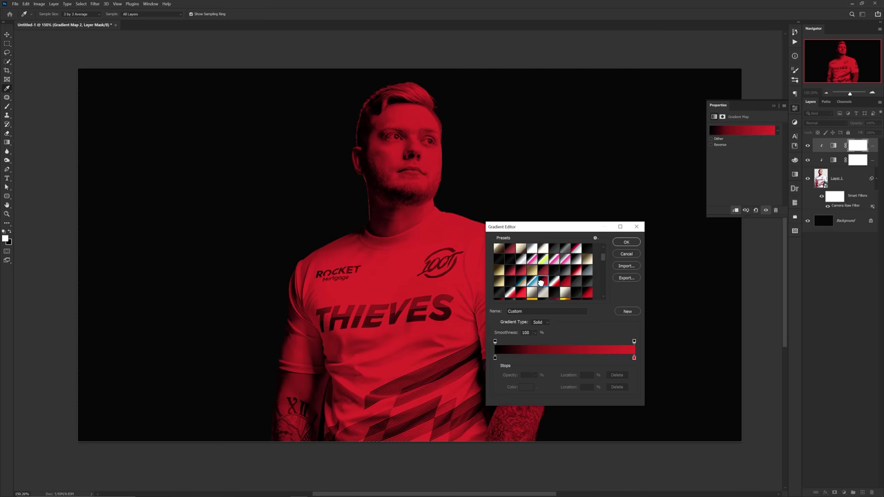
{"action": "scroll", "coordinate": [566, 283], "scroll_direction": "down", "scroll_amount": 2}
{"action": "left_click", "coordinate": [566, 286]}
{"action": "left_click", "coordinate": [573, 291]}
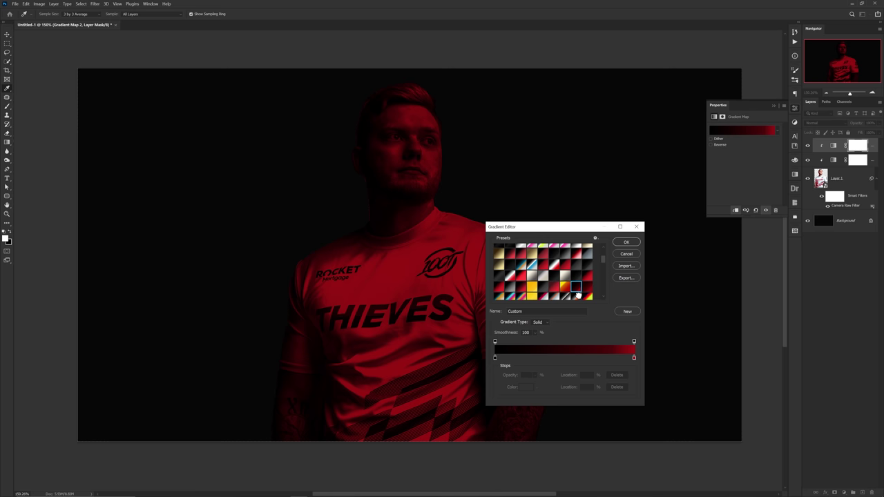
{"action": "left_click", "coordinate": [564, 297]}
{"action": "left_click", "coordinate": [565, 266]}
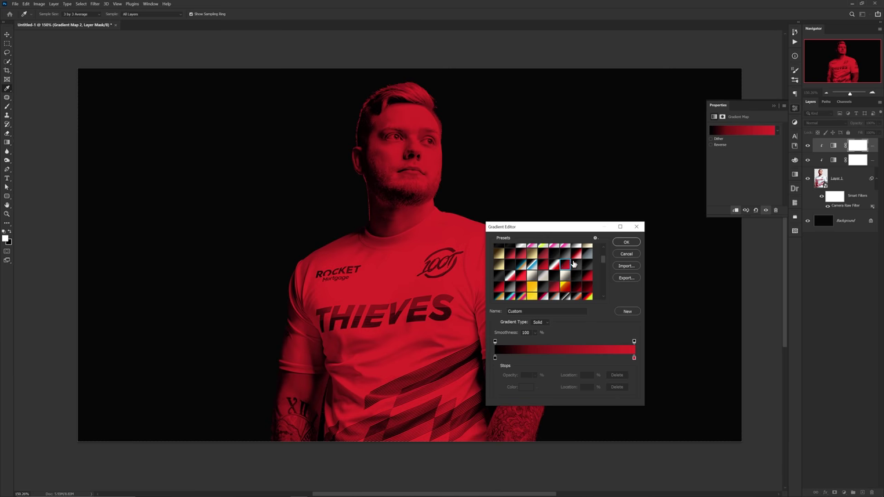
{"action": "scroll", "coordinate": [541, 278], "scroll_direction": "down", "scroll_amount": 3}
{"action": "left_click", "coordinate": [568, 257]}
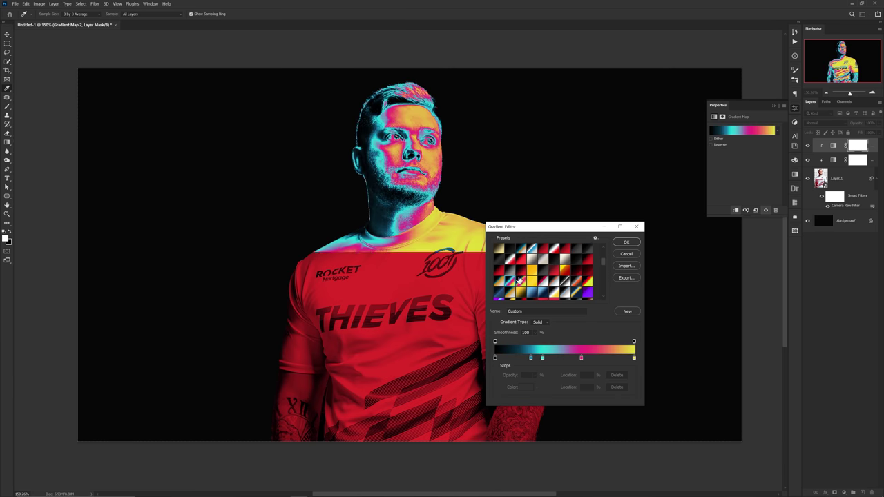
{"action": "left_click", "coordinate": [568, 248]}
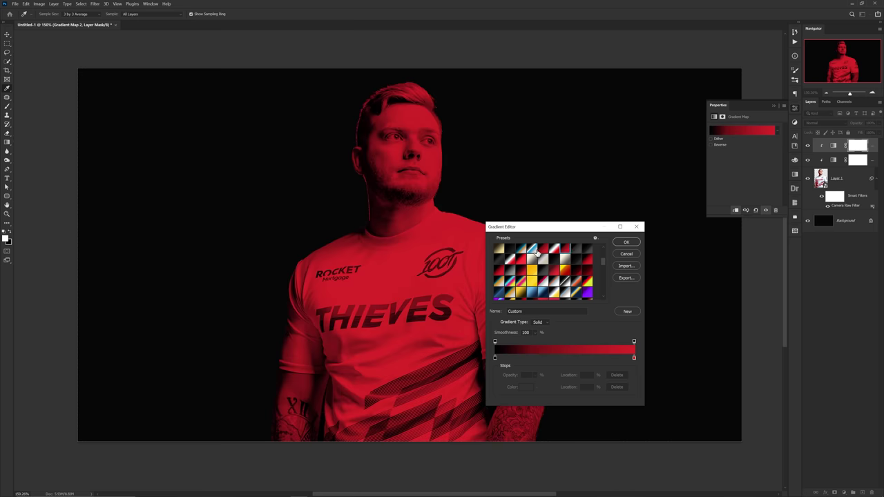
{"action": "left_click", "coordinate": [625, 243]}
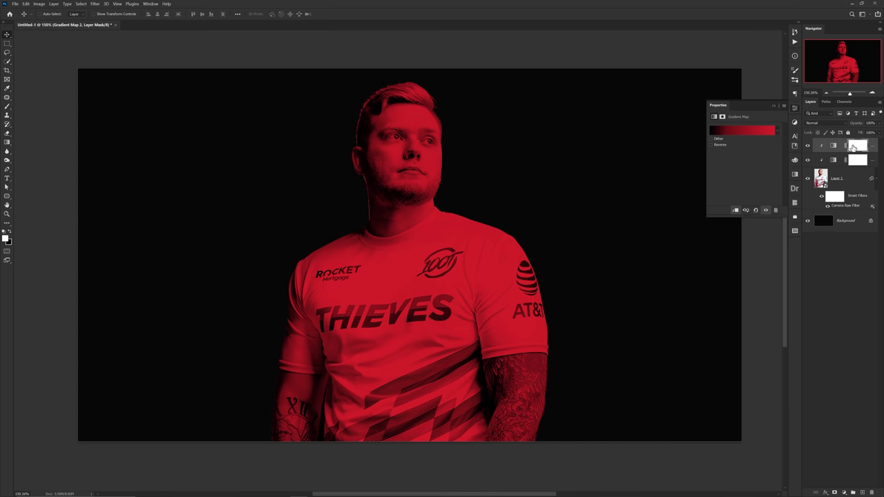
Step: Start a Color Range selection on Gradient Map 2's mask, sampling the shirt colour and adjusting its spread
{"action": "left_click", "coordinate": [856, 146]}
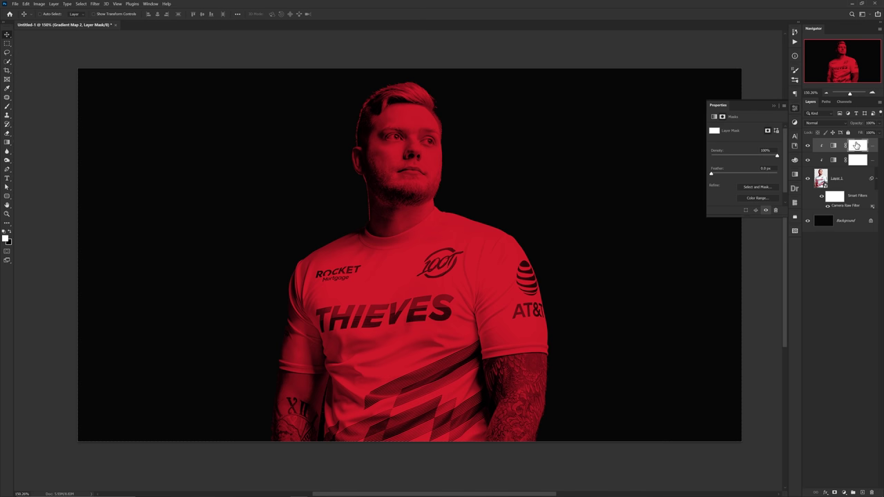
{"action": "left_click", "coordinate": [834, 147]}
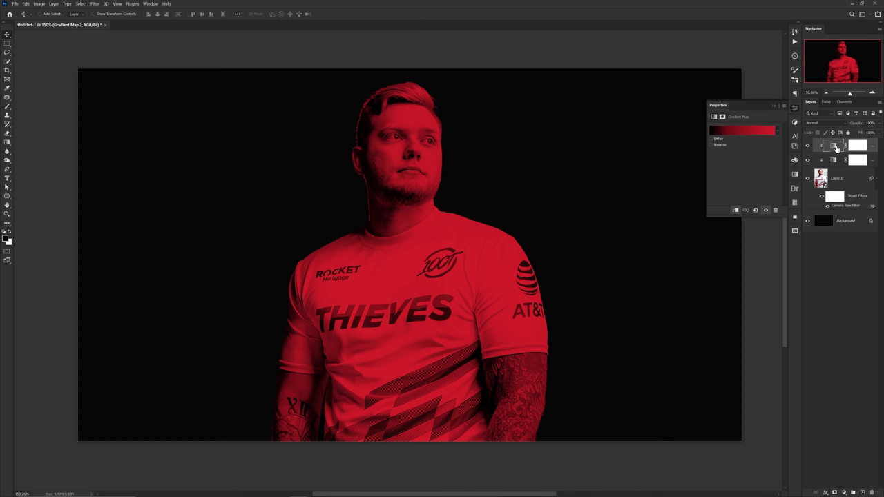
{"action": "left_click", "coordinate": [861, 147]}
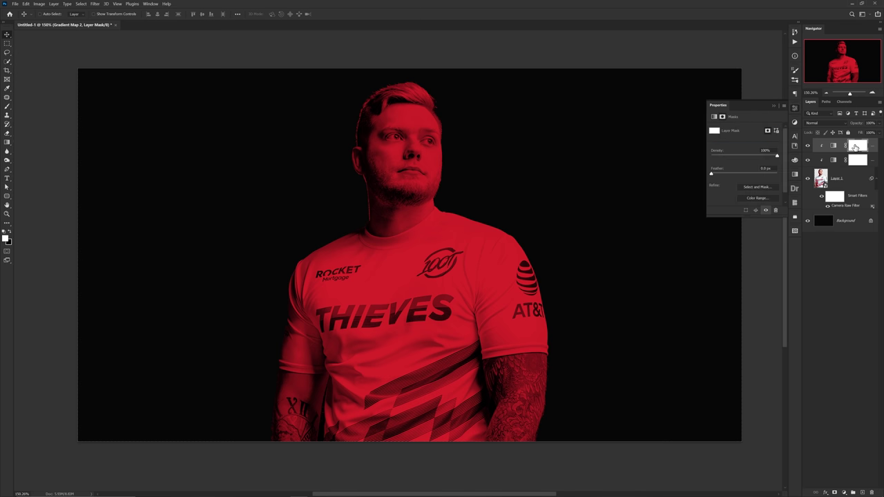
{"action": "left_click", "coordinate": [89, 4]}
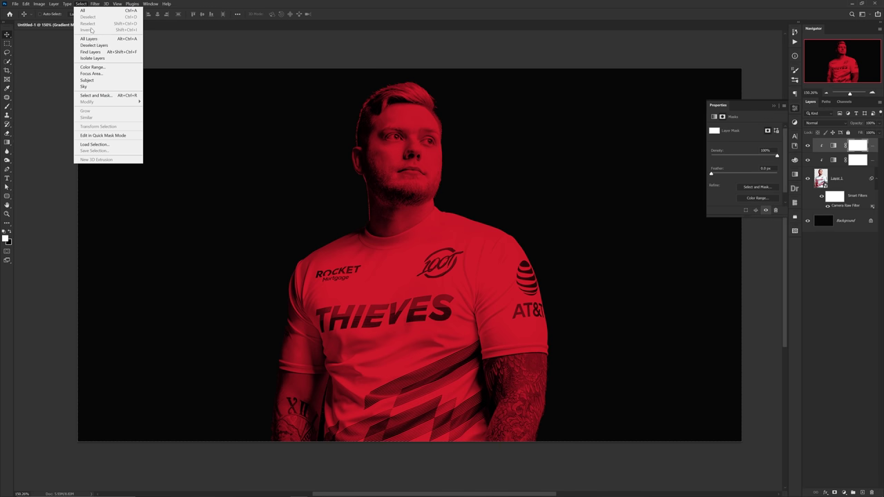
{"action": "left_click", "coordinate": [91, 64]}
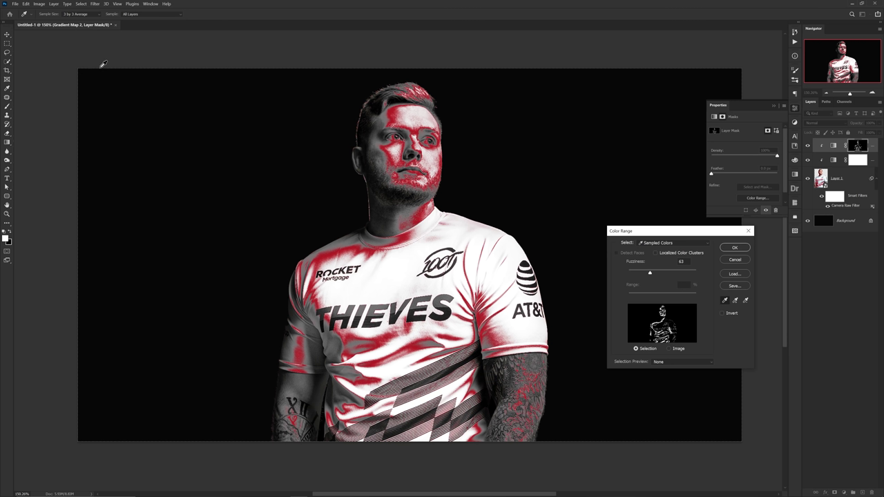
{"action": "left_click", "coordinate": [488, 286]}
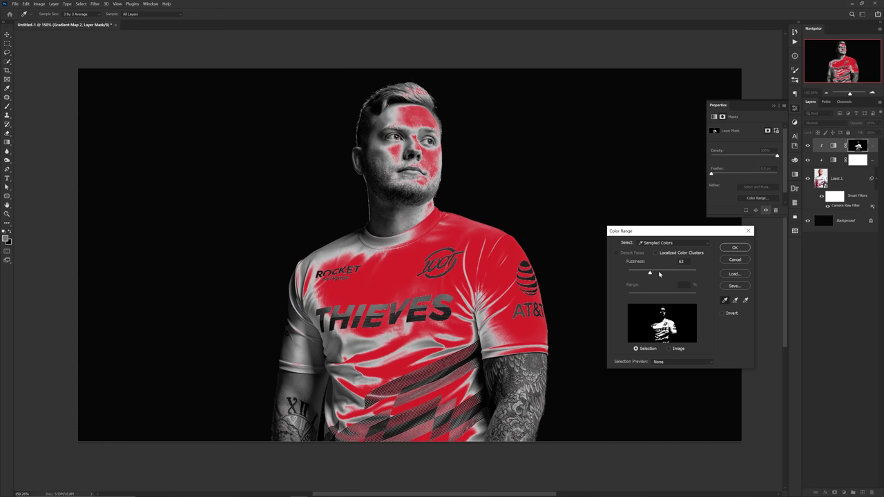
{"action": "mouse_move", "coordinate": [660, 274]}
{"action": "left_mouse_down"}
{"action": "mouse_move", "coordinate": [671, 270]}
{"action": "mouse_move", "coordinate": [646, 275]}
{"action": "left_mouse_up"}
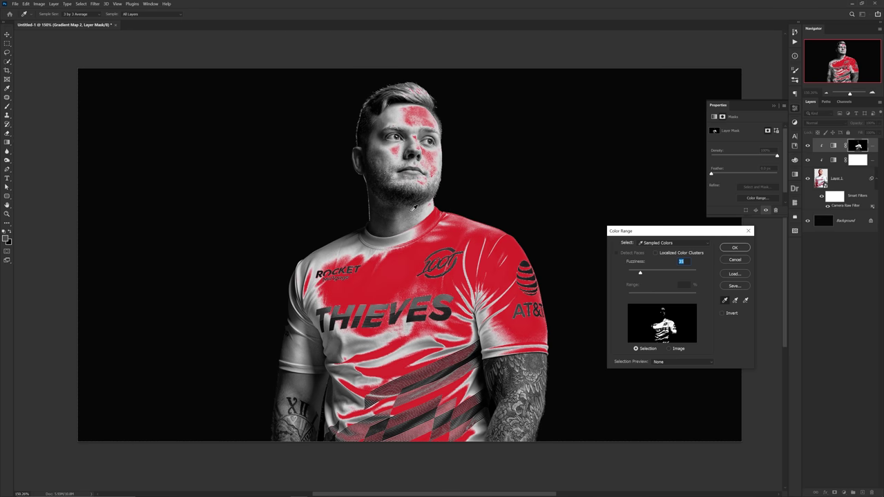
Step: Resample the range to catch shirt folds and face contours, apply it, and brush the mask over the hair
{"action": "left_click", "coordinate": [415, 208]}
{"action": "left_click", "coordinate": [382, 247]}
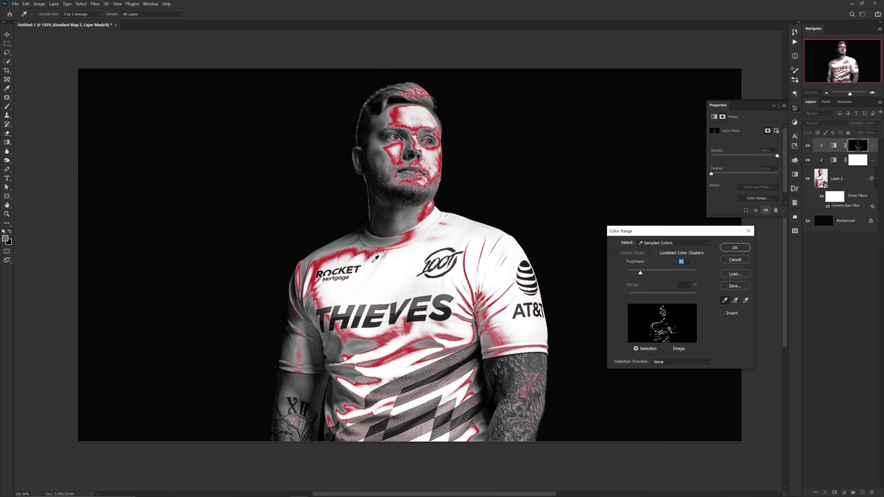
{"action": "left_click", "coordinate": [376, 260]}
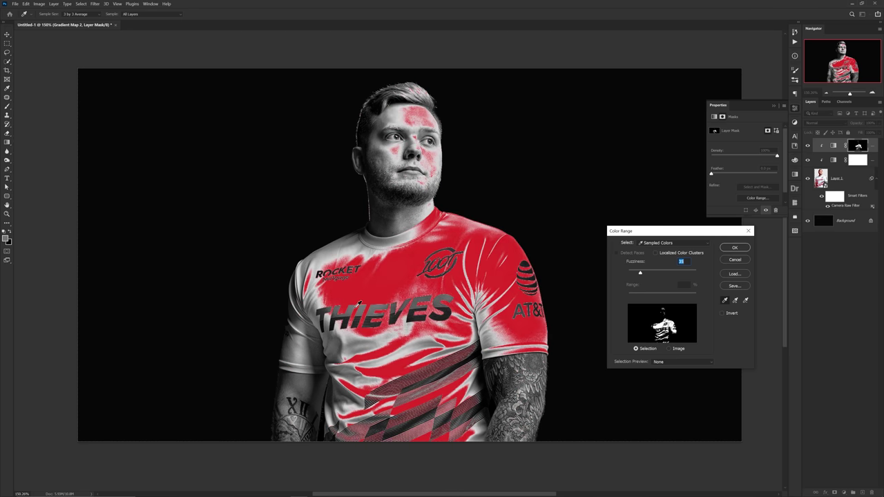
{"action": "left_click", "coordinate": [354, 306]}
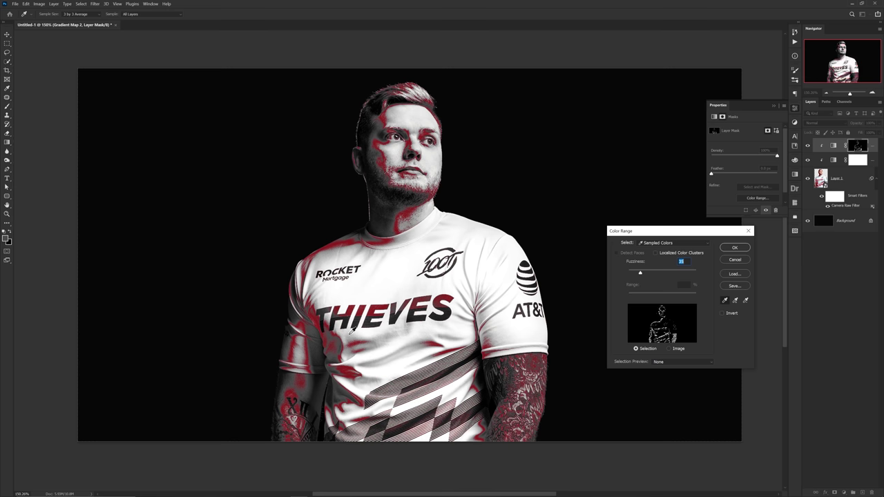
{"action": "left_click", "coordinate": [354, 333]}
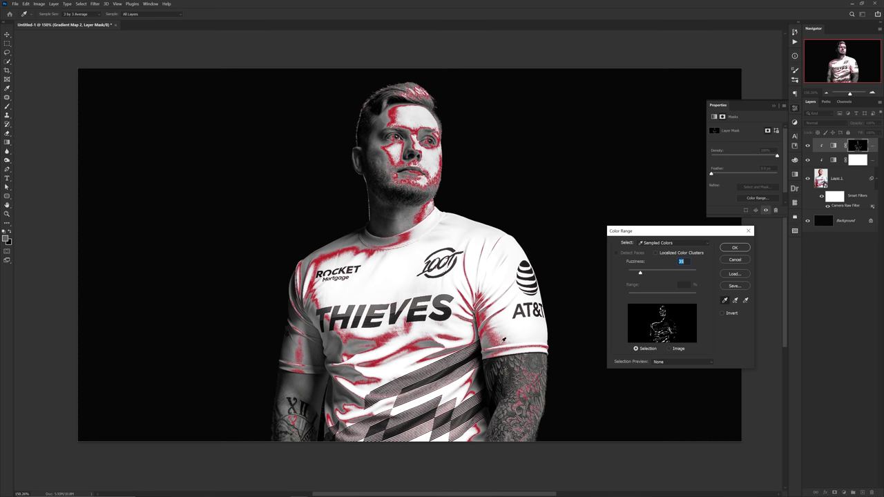
{"action": "left_click", "coordinate": [734, 249]}
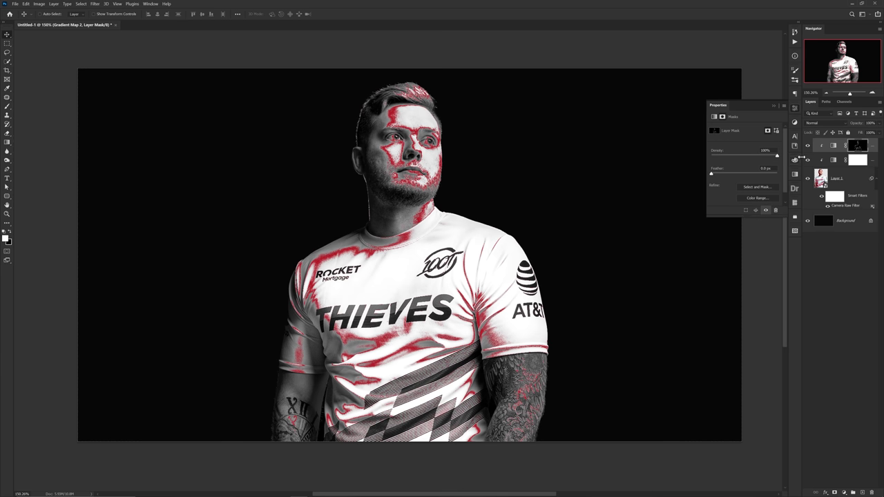
{"action": "key", "text": "b"}
{"action": "mouse_move", "coordinate": [442, 117]}
{"action": "left_mouse_down"}
{"action": "mouse_move", "coordinate": [435, 96]}
{"action": "mouse_move", "coordinate": [409, 107]}
{"action": "mouse_move", "coordinate": [405, 132]}
{"action": "mouse_move", "coordinate": [447, 142]}
{"action": "mouse_move", "coordinate": [426, 166]}
{"action": "mouse_move", "coordinate": [425, 207]}
{"action": "left_mouse_up"}
Step: Swap the painting colours and return to the Move tool
{"action": "key", "text": "x"}
{"action": "key", "text": "v"}
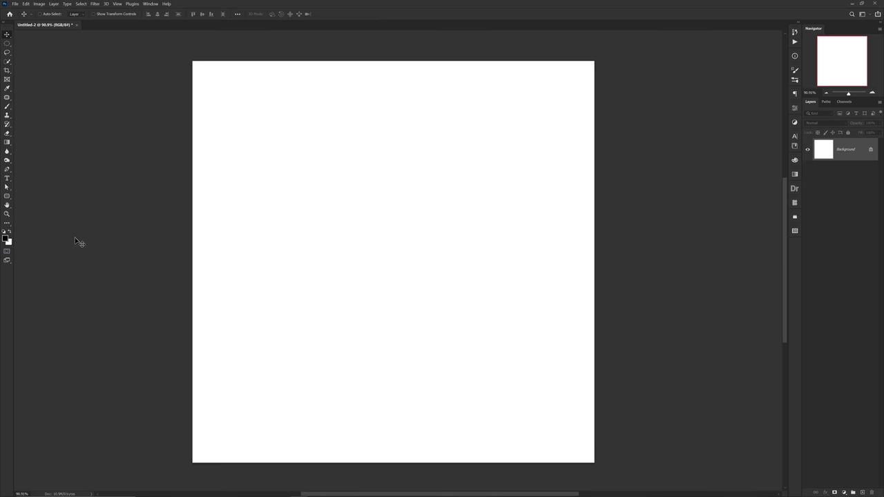
Step: Add a new Layer 1 and convert it to a smart object
{"action": "left_click", "coordinate": [862, 493]}
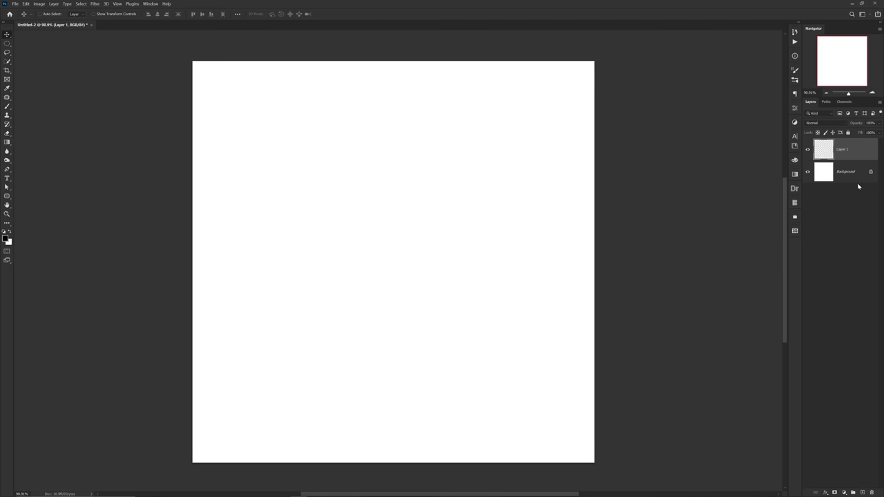
{"action": "right_click", "coordinate": [857, 152]}
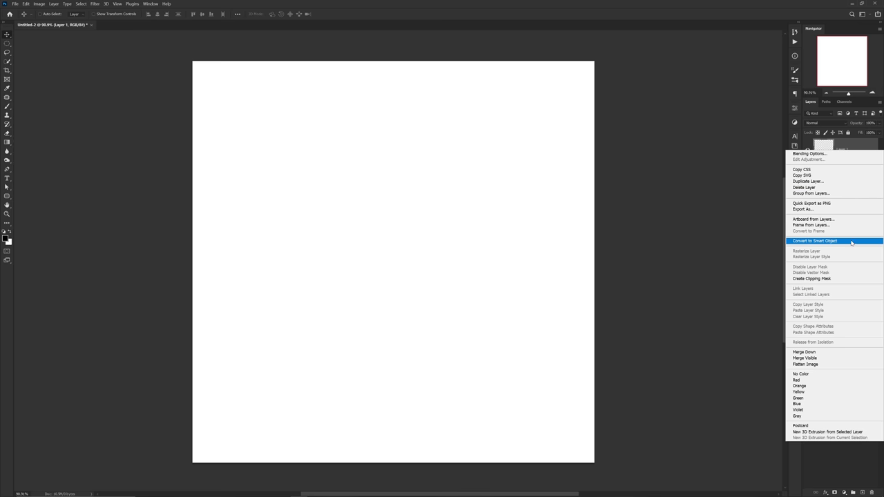
{"action": "left_click", "coordinate": [846, 242]}
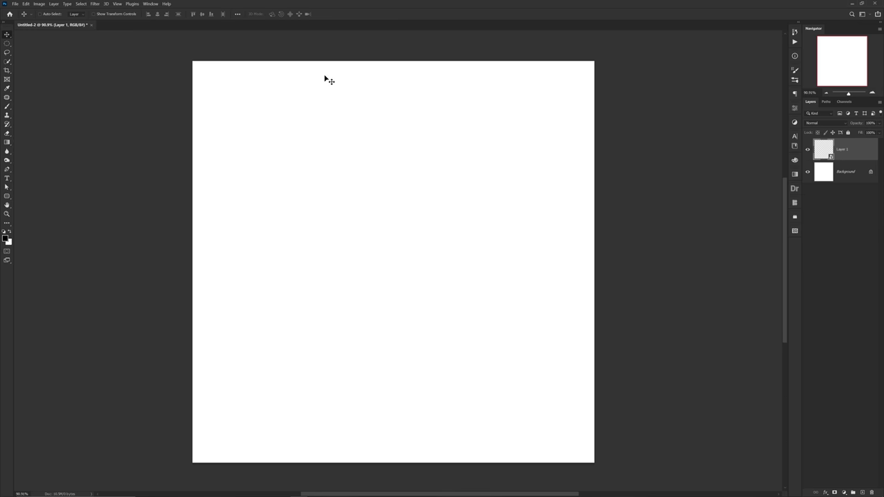
Step: Render Clouds on the layer and add 25% monochromatic uniform noise
{"action": "left_click", "coordinate": [96, 3]}
{"action": "mouse_move", "coordinate": [128, 118]}
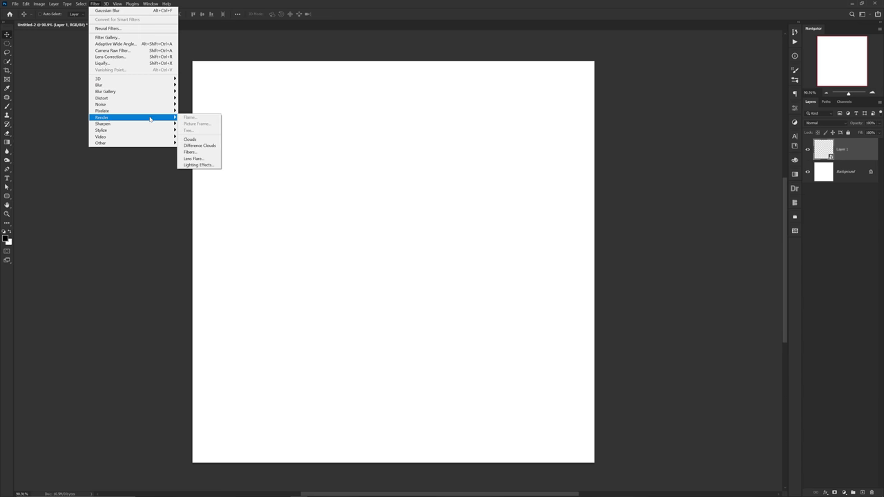
{"action": "left_click", "coordinate": [203, 139]}
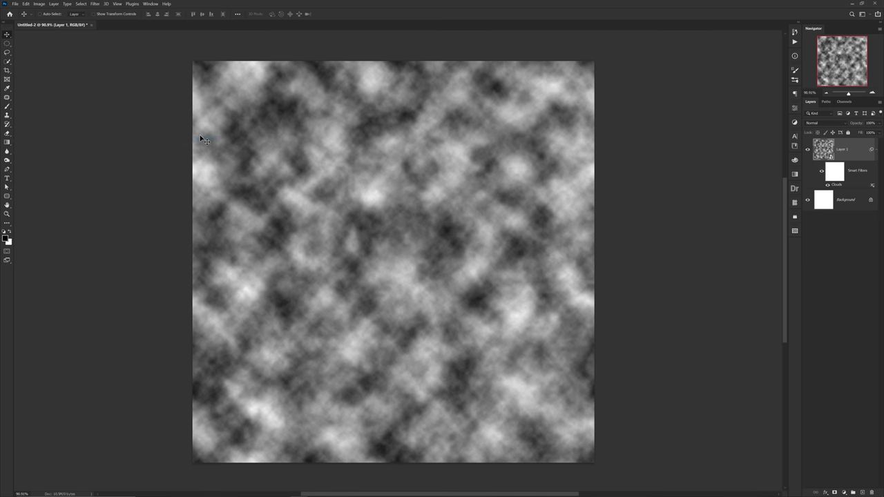
{"action": "left_click", "coordinate": [96, 3]}
{"action": "mouse_move", "coordinate": [105, 104]}
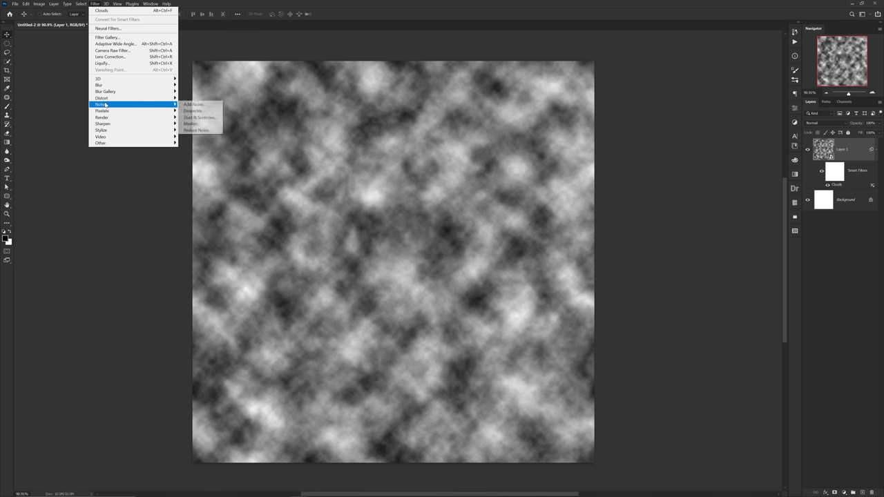
{"action": "left_click", "coordinate": [195, 104]}
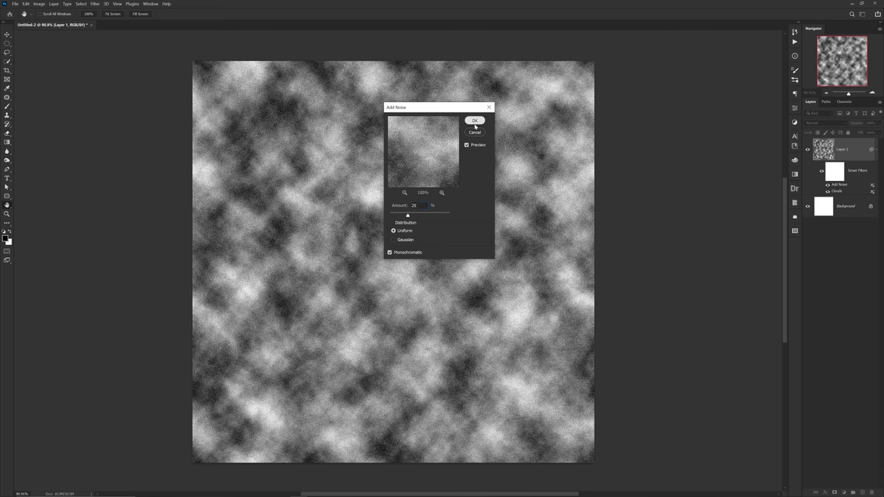
{"action": "left_click", "coordinate": [475, 121]}
{"action": "left_click", "coordinate": [145, 4]}
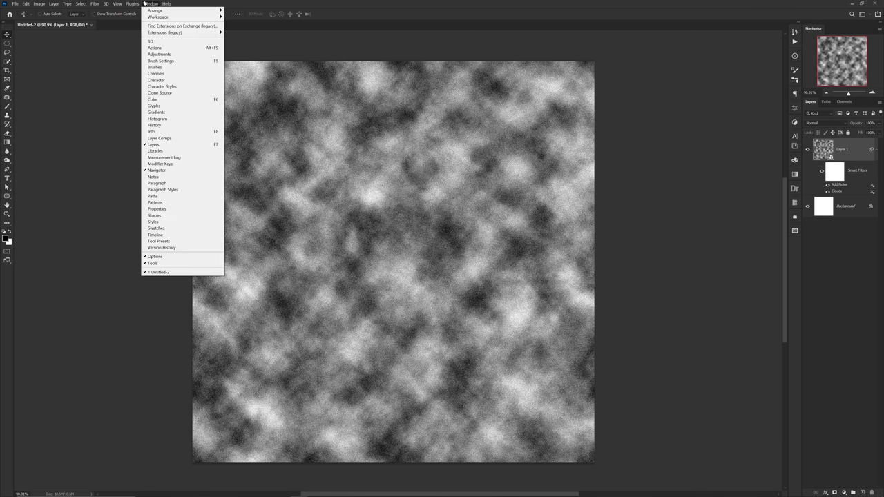
Step: Create a new action set named Pattern in the Actions panel
{"action": "left_click", "coordinate": [153, 47]}
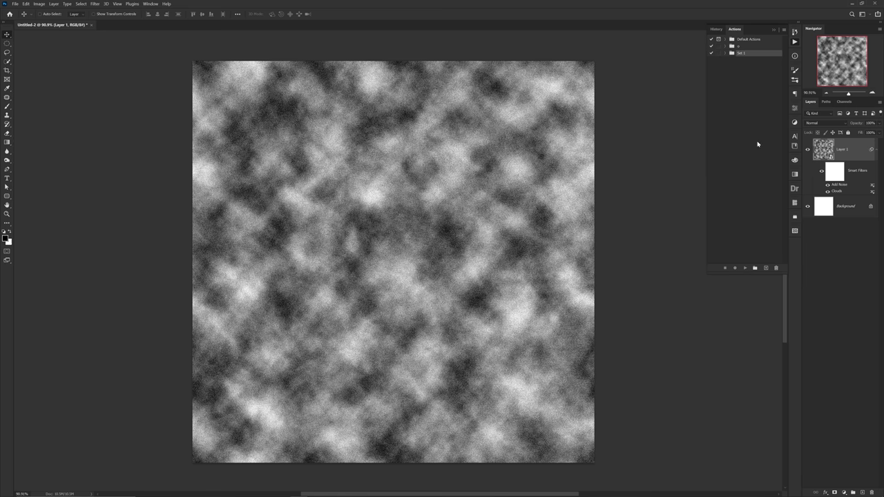
{"action": "left_click", "coordinate": [755, 268]}
{"action": "type", "text": "F"}
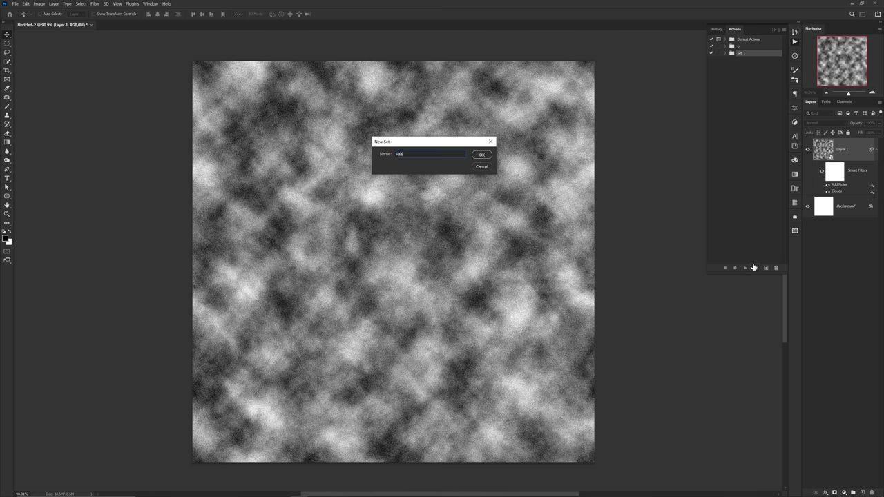
{"action": "type", "text": "attern"}
{"action": "key", "text": "Return"}
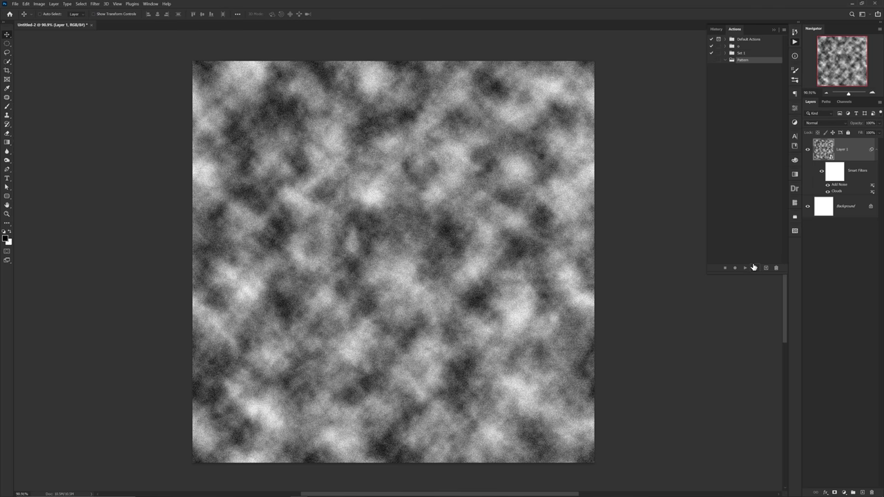
Step: Start recording a new action with a Shift+function-key shortcut
{"action": "left_click", "coordinate": [765, 268]}
{"action": "left_click", "coordinate": [417, 177]}
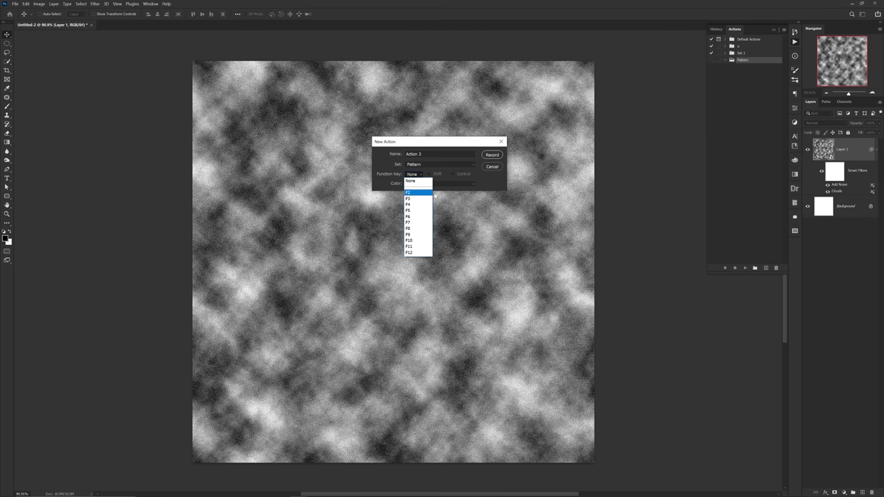
{"action": "left_click", "coordinate": [410, 198]}
{"action": "left_click", "coordinate": [429, 174]}
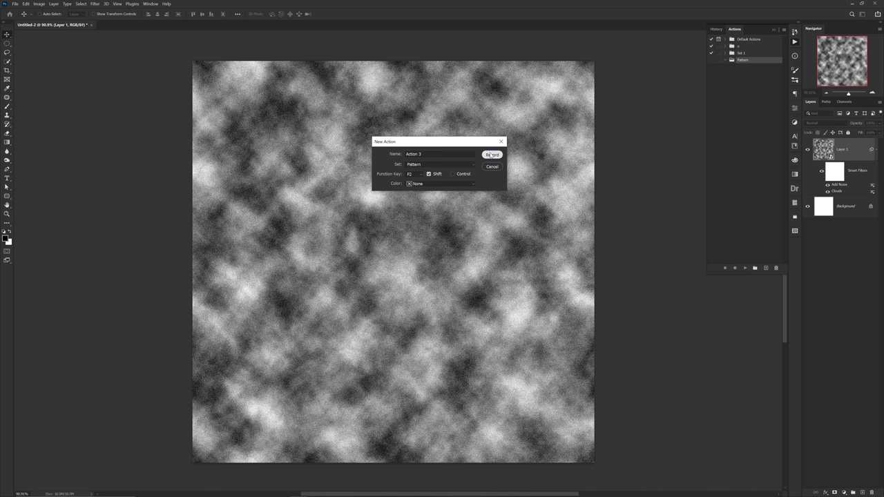
{"action": "left_click", "coordinate": [492, 154]}
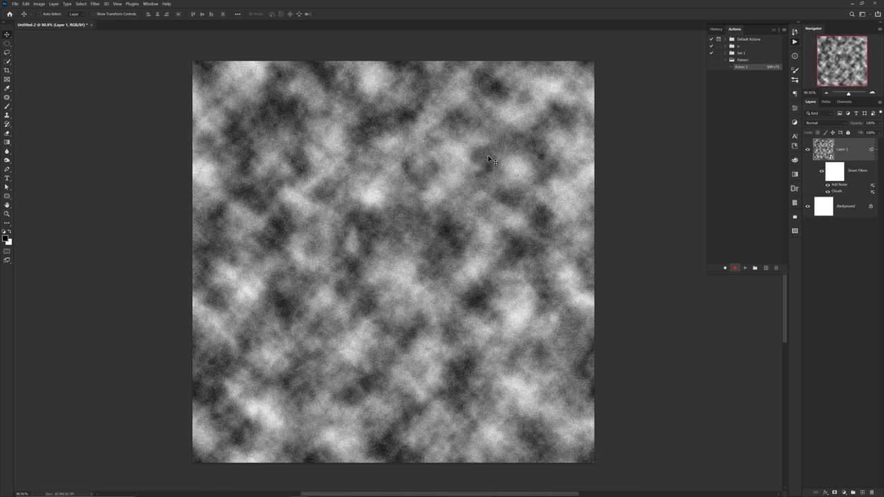
Step: Apply High Pass and Threshold to the cloud texture while recording
{"action": "left_click", "coordinate": [94, 4]}
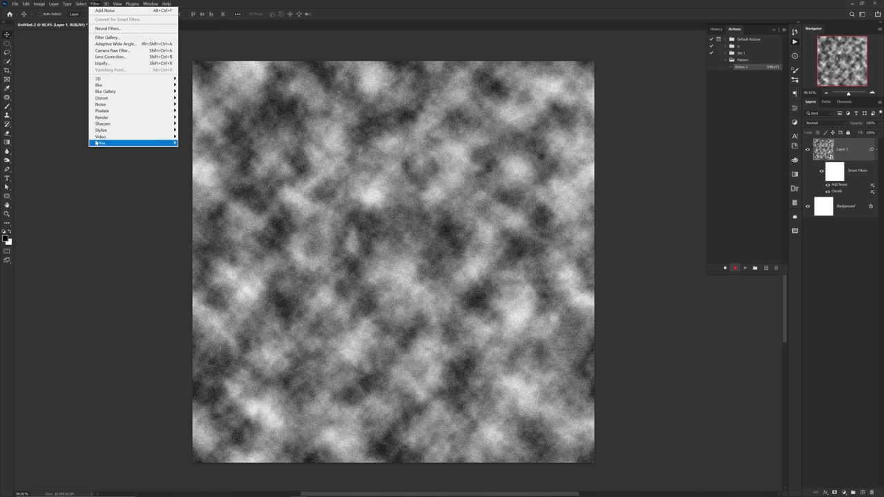
{"action": "mouse_move", "coordinate": [99, 144]}
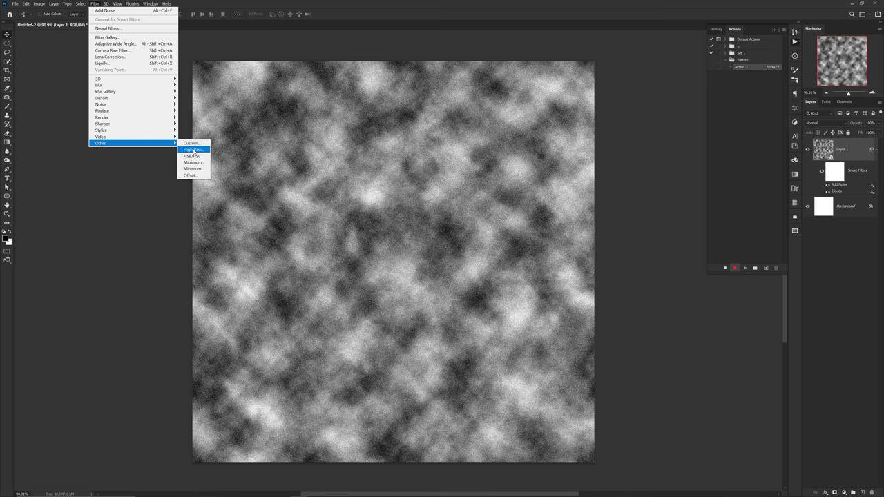
{"action": "left_click", "coordinate": [194, 150]}
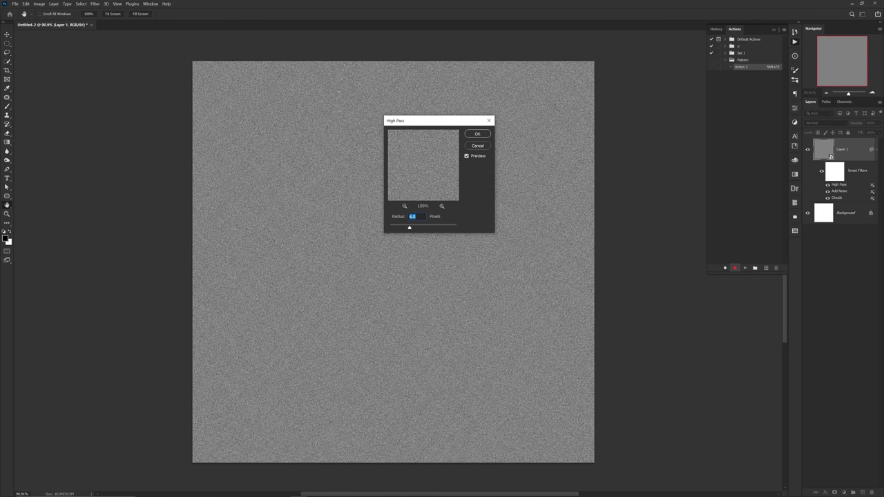
{"action": "left_click", "coordinate": [468, 136]}
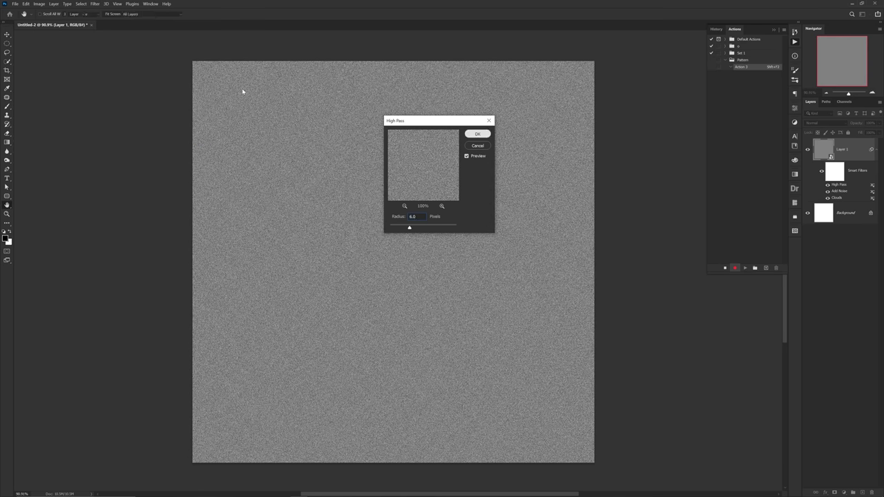
{"action": "left_click", "coordinate": [39, 4]}
{"action": "mouse_move", "coordinate": [47, 21]}
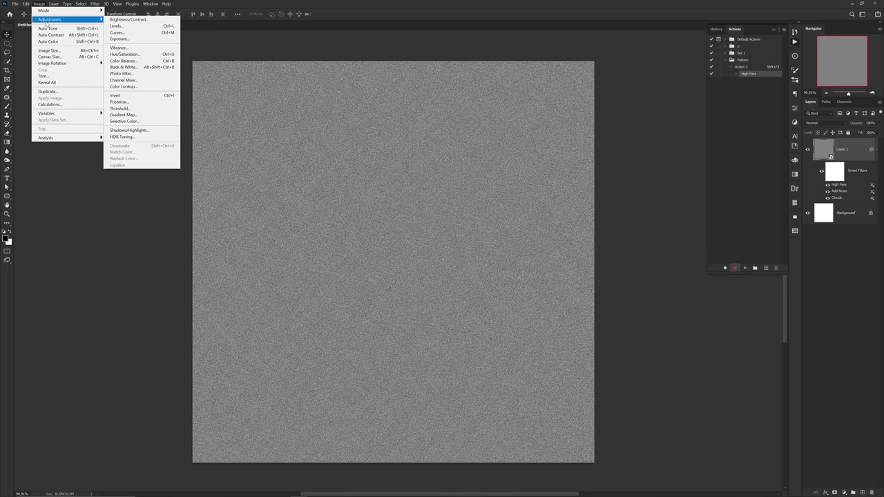
{"action": "left_click", "coordinate": [120, 108]}
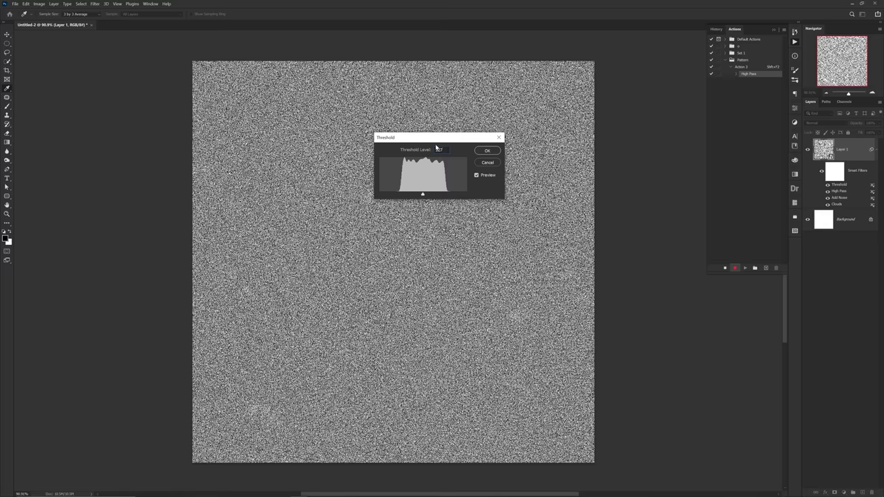
{"action": "left_click", "coordinate": [488, 151]}
Step: Apply Gaussian Blur to the texture and stop recording the action
{"action": "left_click", "coordinate": [95, 4]}
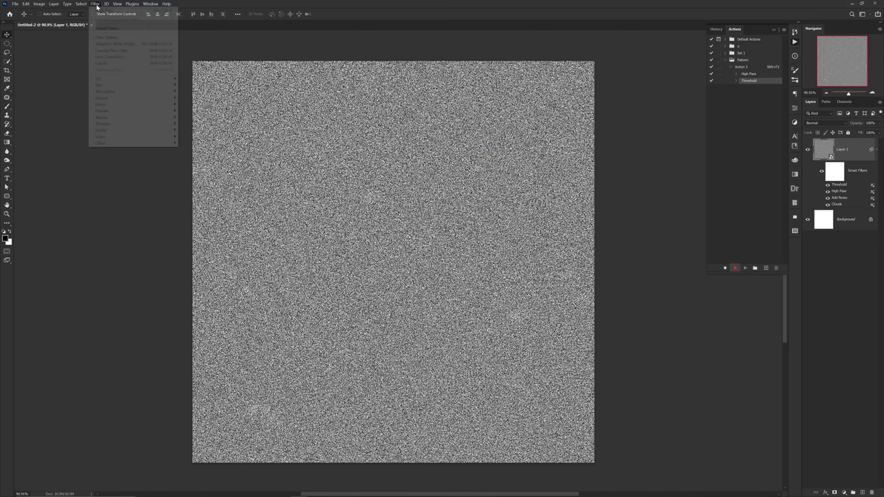
{"action": "mouse_move", "coordinate": [104, 85]}
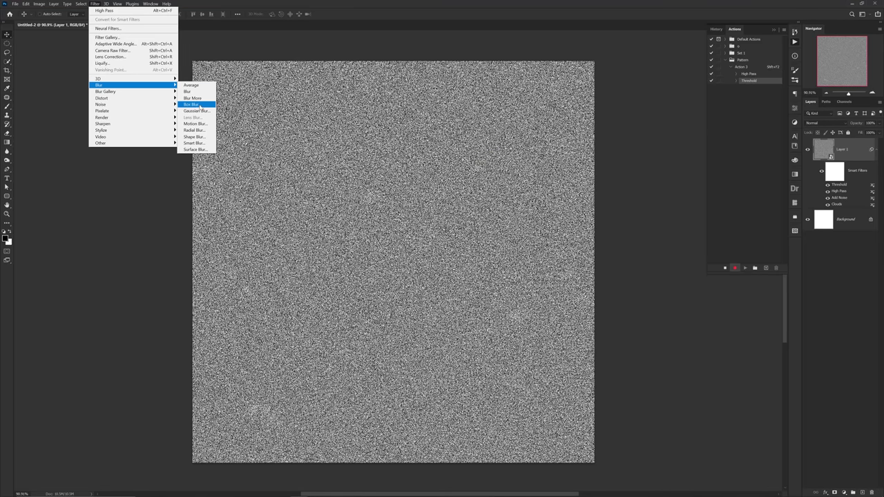
{"action": "left_click", "coordinate": [196, 111]}
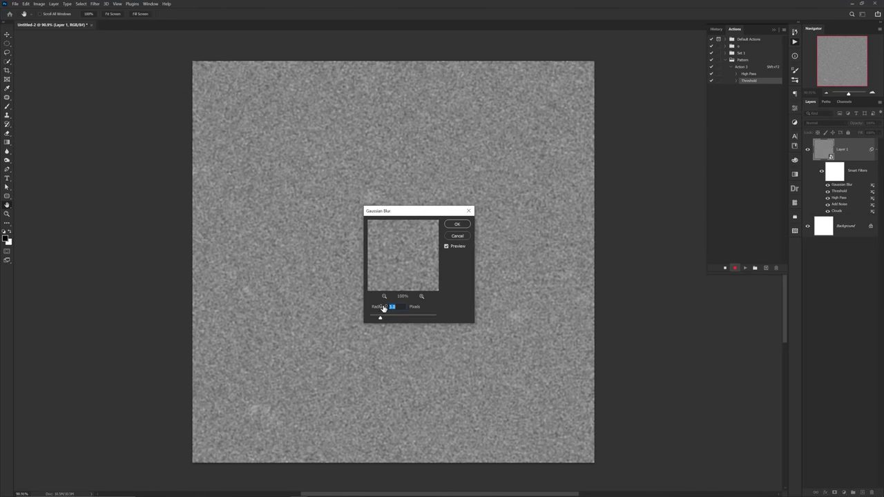
{"action": "left_click", "coordinate": [457, 223]}
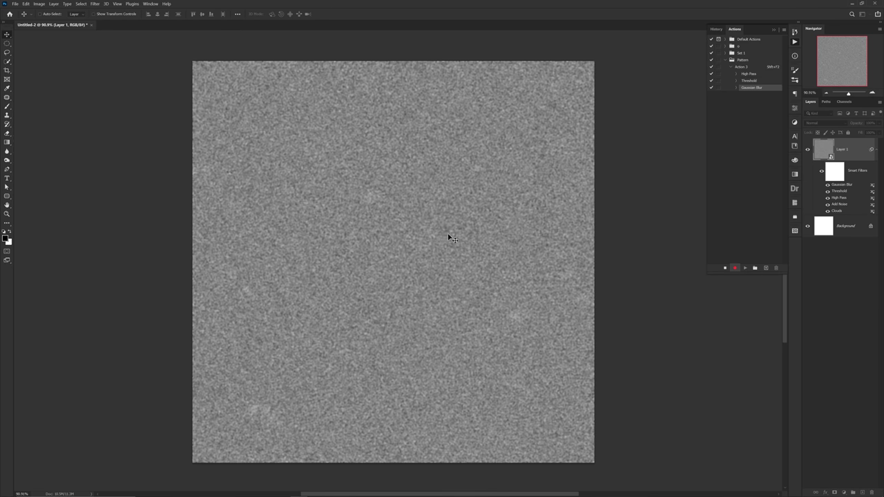
{"action": "left_click", "coordinate": [723, 268]}
Step: Replay the 'pattern' action from Set 1 with F2 until Layer 1 becomes a crisp black-and-white maze
{"action": "key", "text": "F2"}
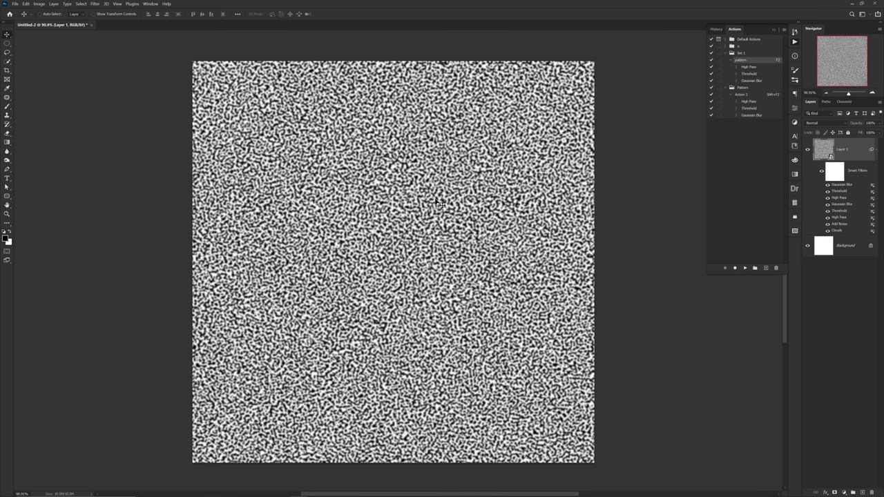
{"action": "key", "text": "F2"}
{"action": "key", "text": "F2"}
{"action": "key", "text": "F2"}
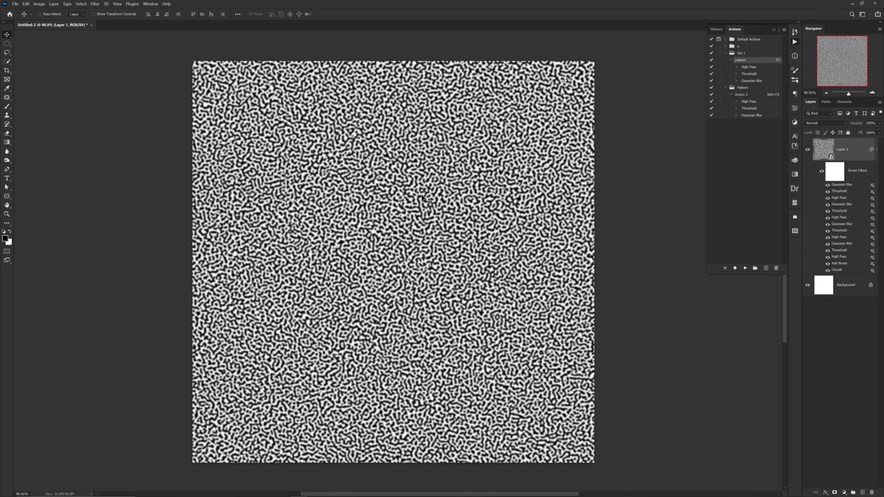
{"action": "key", "text": "F2"}
{"action": "key", "text": "F2"}
{"action": "key", "text": "F2"}
{"action": "key", "text": "F2"}
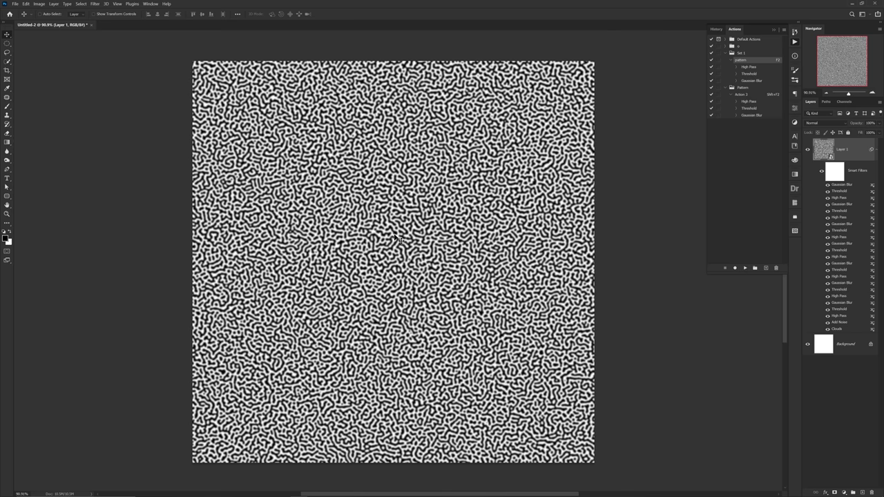
{"action": "key", "text": "F2"}
{"action": "key", "text": "F2"}
{"action": "key", "text": "F2"}
{"action": "key", "text": "F2"}
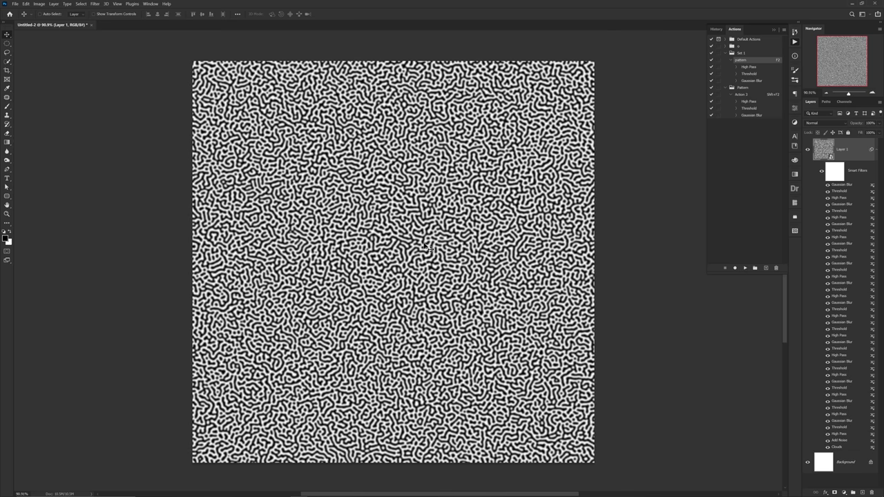
Step: Apply an Unsharp Mask to the maze layer with Amount 200%, Radius 200 px, Threshold 0
{"action": "left_click", "coordinate": [95, 4]}
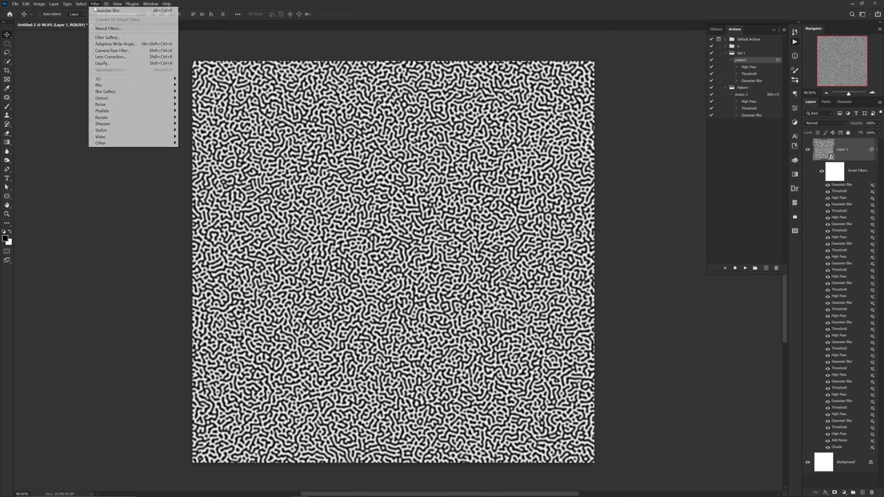
{"action": "mouse_move", "coordinate": [94, 124]}
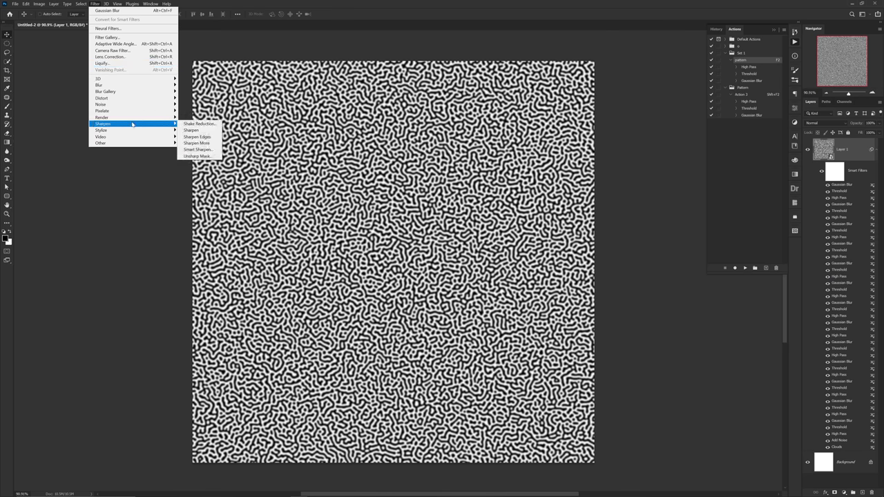
{"action": "left_click", "coordinate": [197, 156]}
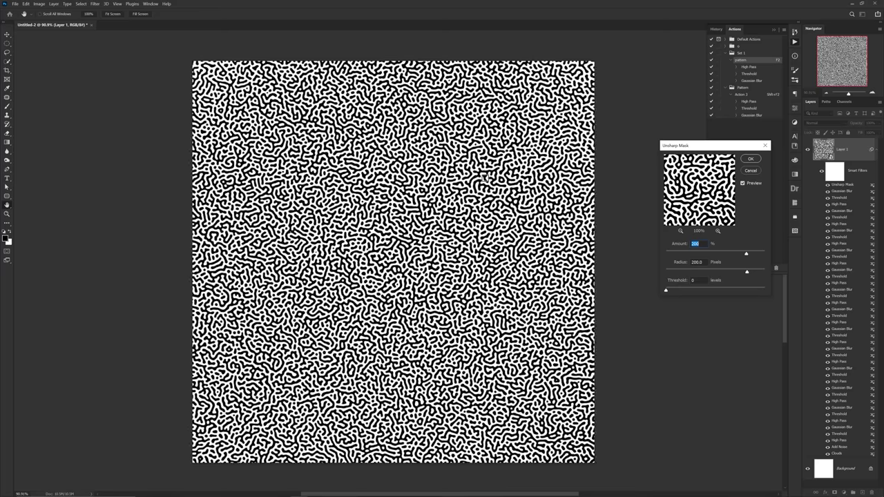
{"action": "left_click_drag", "start_coordinate": [693, 148], "coordinate": [566, 172]}
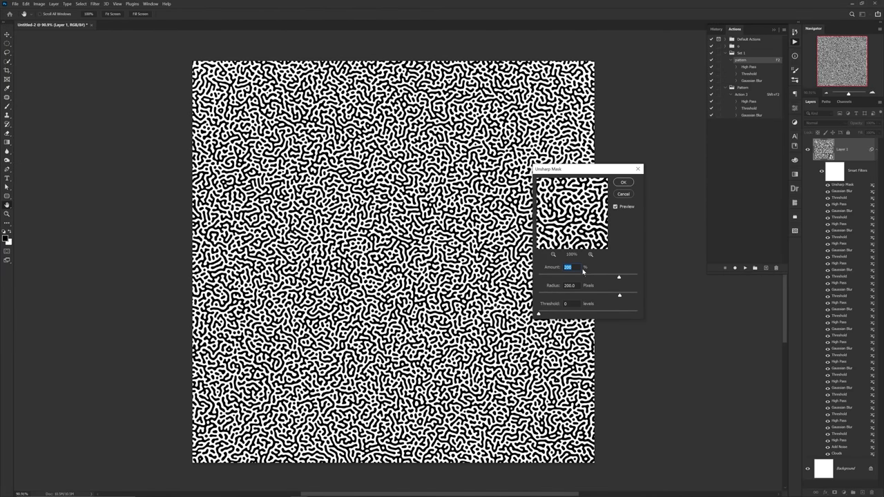
{"action": "left_click", "coordinate": [554, 288]}
{"action": "left_click", "coordinate": [623, 183]}
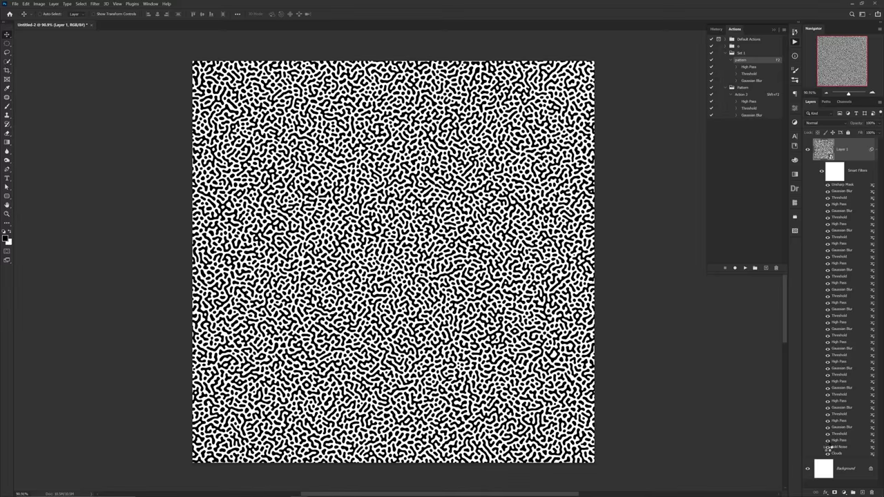
Step: Toggle the Add Noise smart filter off and on to reseed the maze, then collapse Smart Filters
{"action": "left_click", "coordinate": [828, 450]}
{"action": "left_click", "coordinate": [829, 451]}
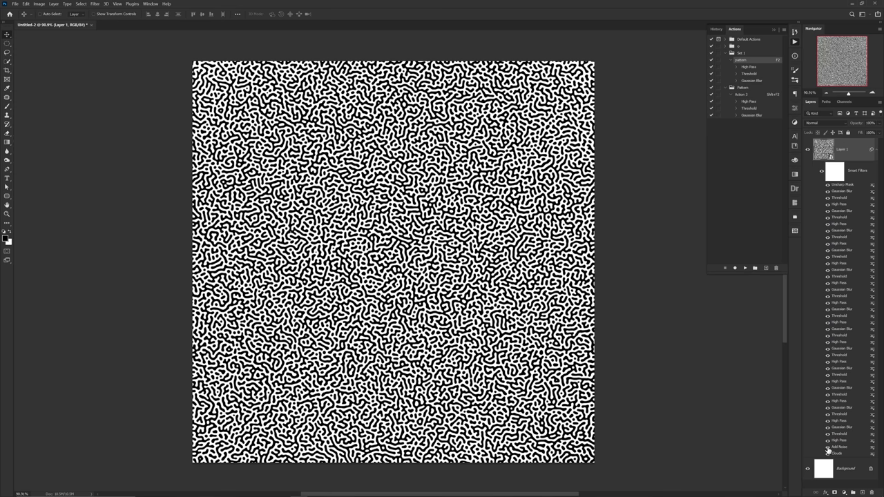
{"action": "left_click", "coordinate": [877, 151]}
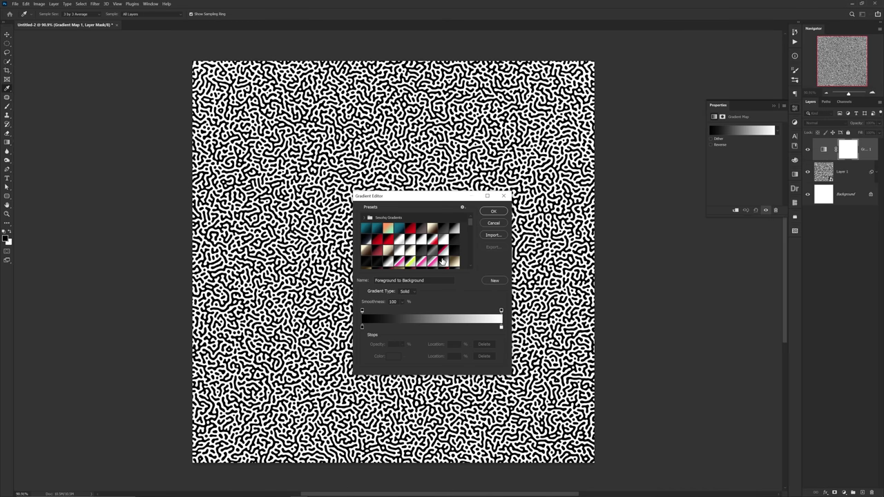
Step: Add a Gradient Map adjustment over the maze and choose the black-to-red preset
{"action": "left_click_drag", "start_coordinate": [456, 326], "coordinate": [421, 326]}
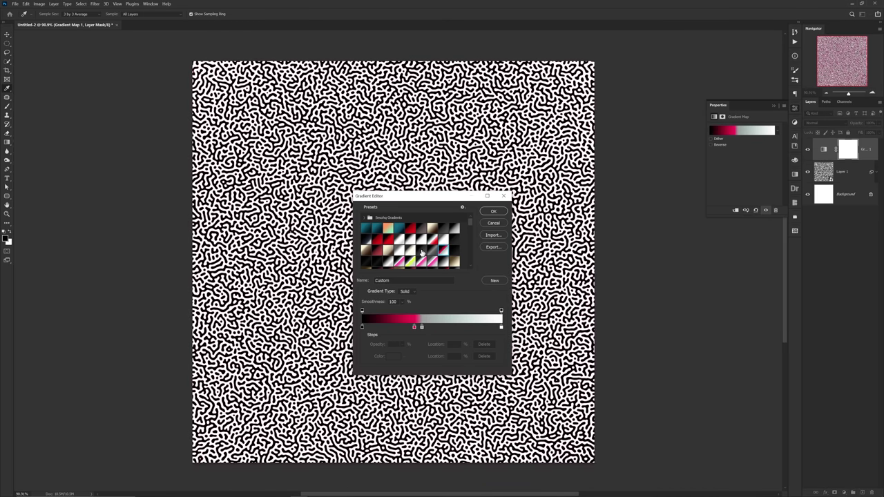
{"action": "left_click", "coordinate": [419, 250]}
{"action": "left_click", "coordinate": [412, 256]}
{"action": "left_click", "coordinate": [398, 262]}
{"action": "left_click", "coordinate": [450, 227]}
{"action": "left_click", "coordinate": [493, 211]}
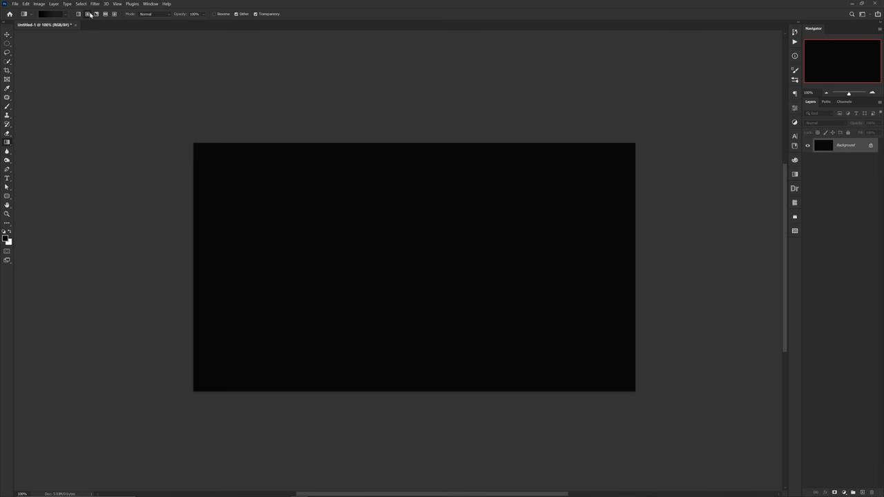
Step: In the Gradient Editor, set both end opacity stops to 0% and add a 100% opacity stop in the middle
{"action": "left_click", "coordinate": [61, 16]}
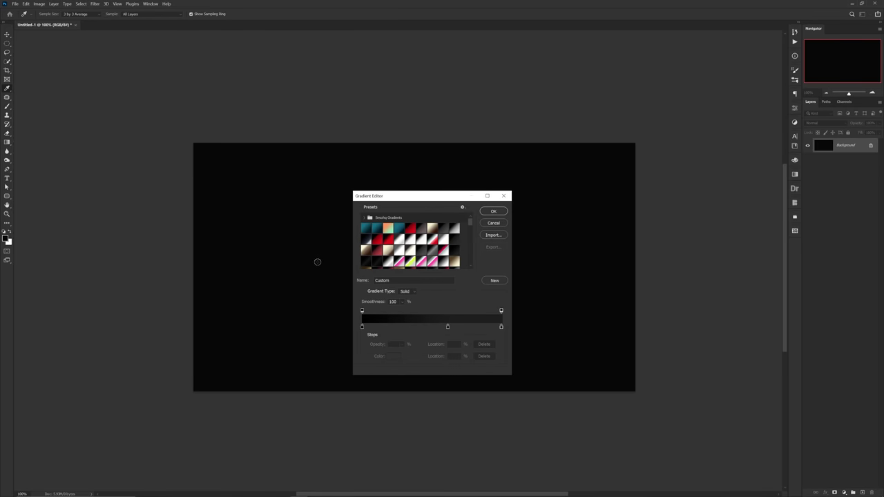
{"action": "left_click", "coordinate": [362, 311]}
{"action": "left_click_drag", "start_coordinate": [399, 348], "coordinate": [375, 355]}
{"action": "left_click", "coordinate": [502, 311]}
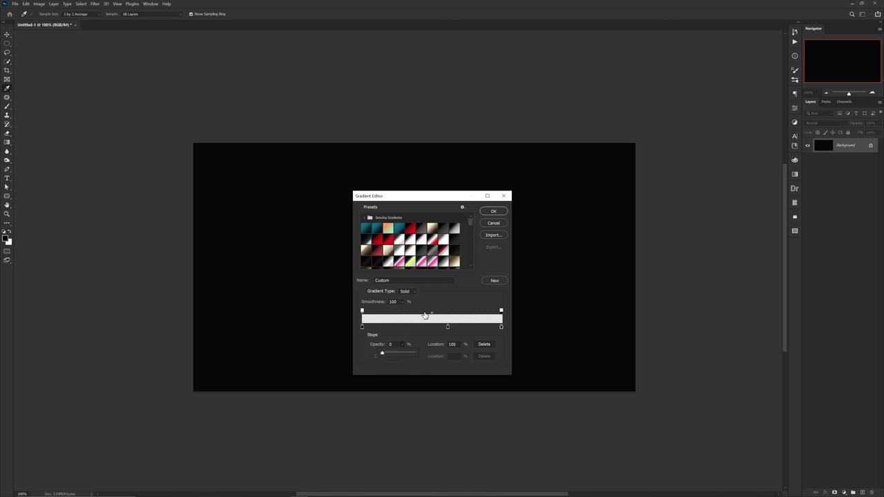
{"action": "left_click", "coordinate": [427, 312]}
{"action": "left_click_drag", "start_coordinate": [403, 345], "coordinate": [454, 328]}
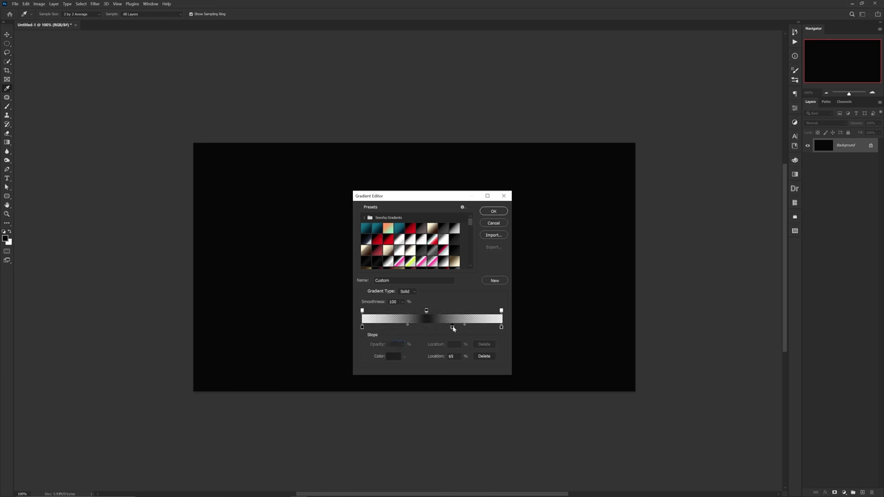
Step: Add bright green colour stops at about 72%, 24% and 30%, load the green-blue-purple preset, and confirm
{"action": "double_click", "coordinate": [453, 327]}
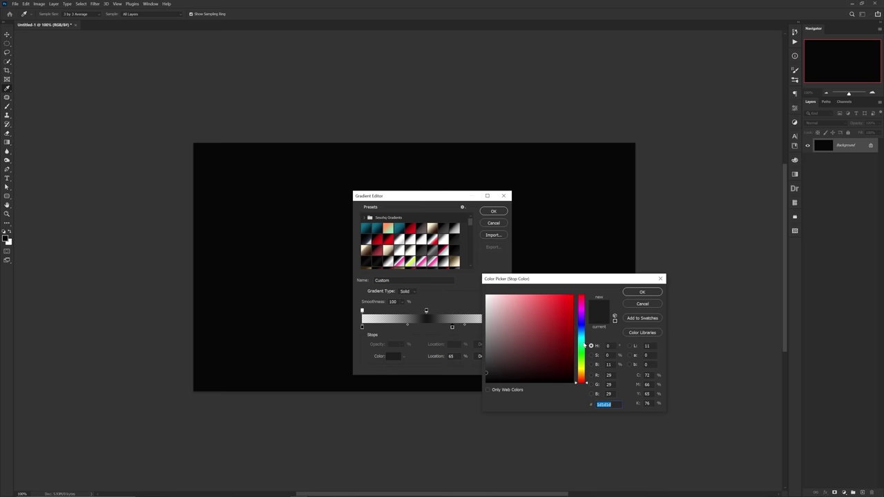
{"action": "key", "text": "ctrl+v"}
{"action": "left_click", "coordinate": [642, 292]}
{"action": "left_click_drag", "start_coordinate": [463, 330], "coordinate": [460, 329]}
{"action": "left_click", "coordinate": [403, 328]}
{"action": "left_click", "coordinate": [395, 327]}
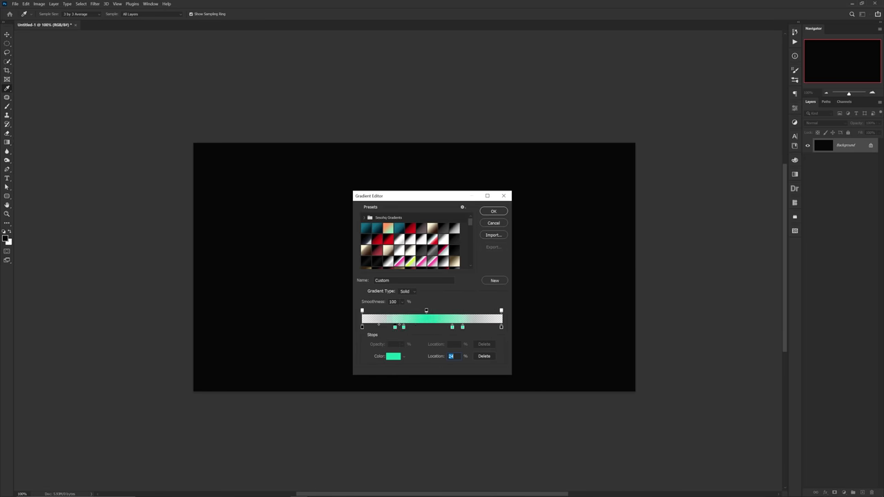
{"action": "left_click_drag", "start_coordinate": [473, 224], "coordinate": [468, 261]}
{"action": "left_click", "coordinate": [410, 264]}
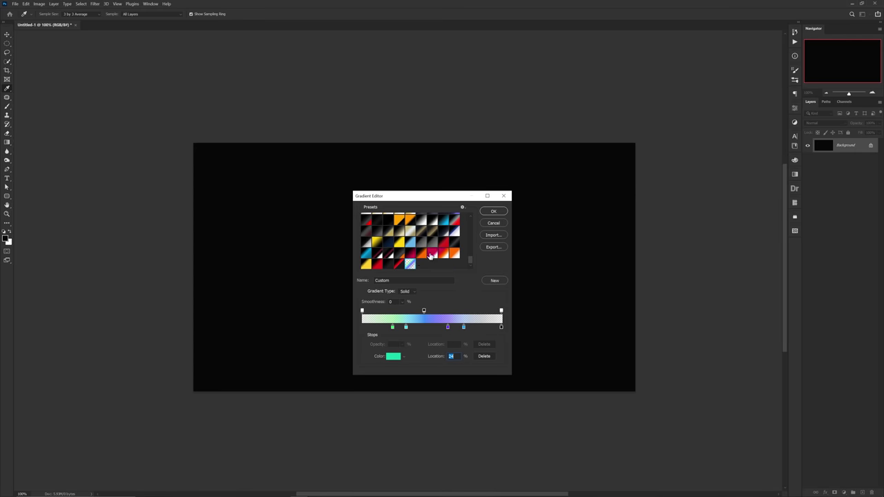
{"action": "left_click", "coordinate": [494, 213]}
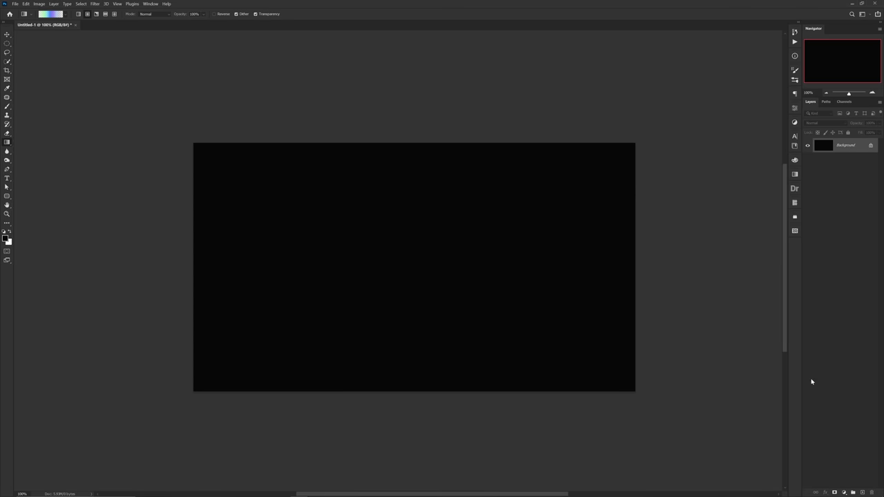
Step: On a new layer, drag a radial gradient from the centre and scale it up to 128%
{"action": "left_click", "coordinate": [863, 492]}
{"action": "left_click_drag", "start_coordinate": [409, 259], "coordinate": [474, 324]}
{"action": "key", "text": "v"}
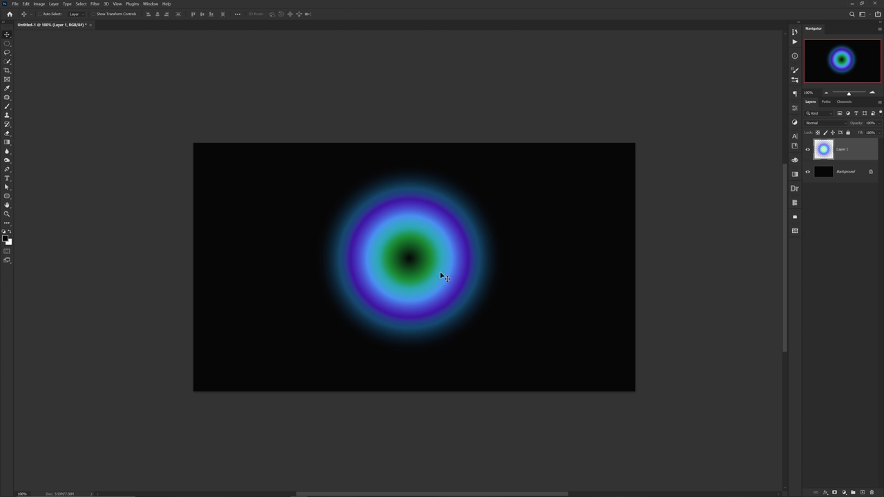
{"action": "key", "text": "ctrl+t"}
{"action": "left_click_drag", "start_coordinate": [511, 267], "coordinate": [537, 268]}
{"action": "key", "text": "Return"}
Step: Delete a centred elliptical-marquee circle from the rings to leave a black hole, then deselect
{"action": "left_click", "coordinate": [7, 43]}
{"action": "left_click", "coordinate": [35, 49]}
{"action": "left_click_drag", "start_coordinate": [415, 267], "coordinate": [465, 322]}
{"action": "key", "text": "Delete"}
{"action": "key", "text": "ctrl+d"}
{"action": "key", "text": "v"}
{"action": "mouse_move", "coordinate": [483, 279]}
{"action": "left_mouse_down"}
{"action": "mouse_move", "coordinate": [499, 286]}
{"action": "mouse_move", "coordinate": [485, 284]}
{"action": "left_mouse_up"}
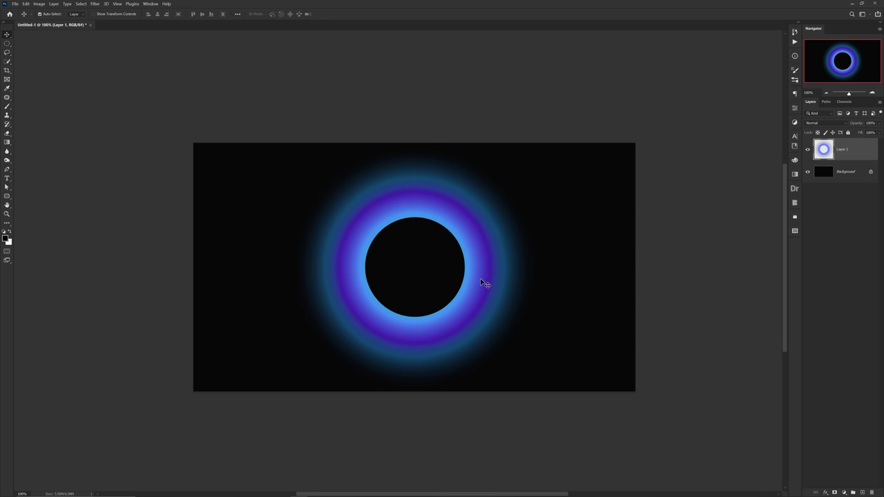
Step: Warp the ring, adding split lines at its lower right and right and dragging those points to lump it
{"action": "key", "text": "ctrl+t"}
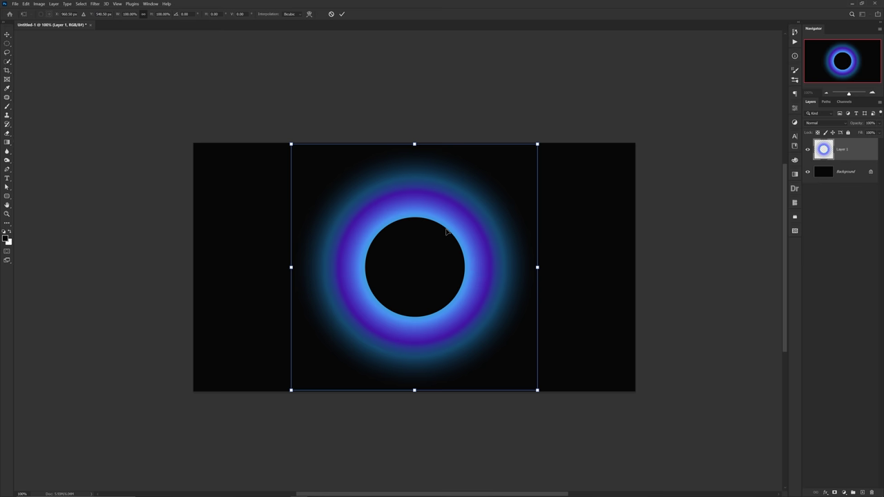
{"action": "right_click", "coordinate": [419, 261]}
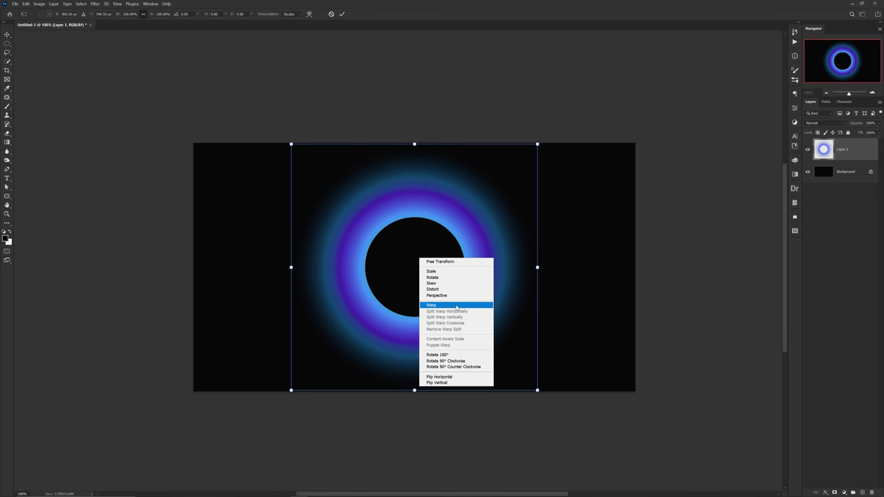
{"action": "left_click", "coordinate": [479, 307]}
{"action": "left_click", "coordinate": [416, 269]}
{"action": "left_click", "coordinate": [367, 318]}
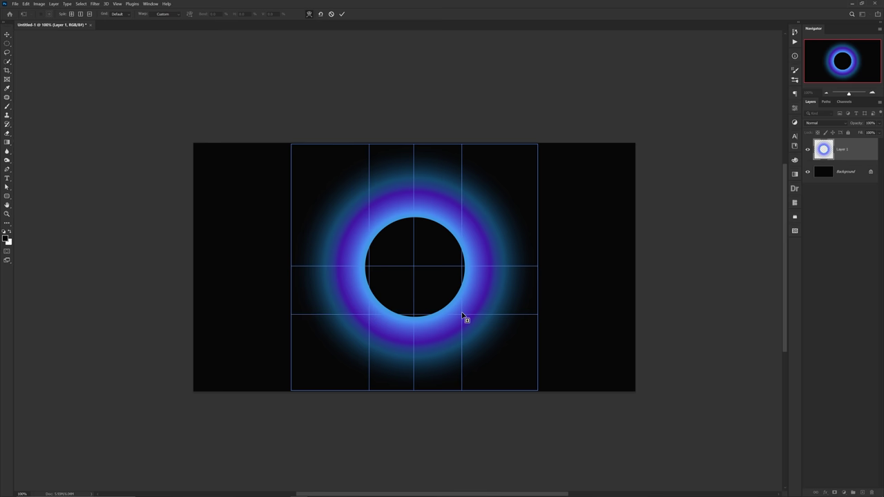
{"action": "left_click", "coordinate": [462, 213]}
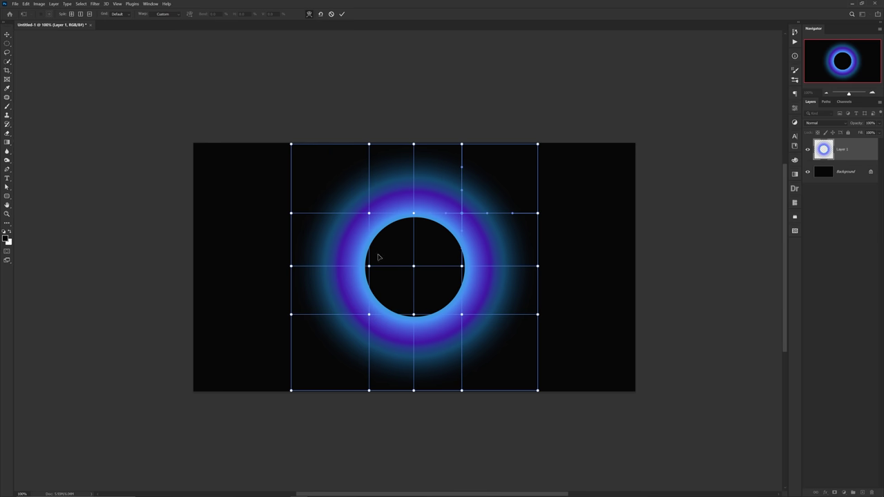
{"action": "left_click_drag", "start_coordinate": [371, 315], "coordinate": [386, 295]}
{"action": "left_click_drag", "start_coordinate": [414, 213], "coordinate": [424, 202]}
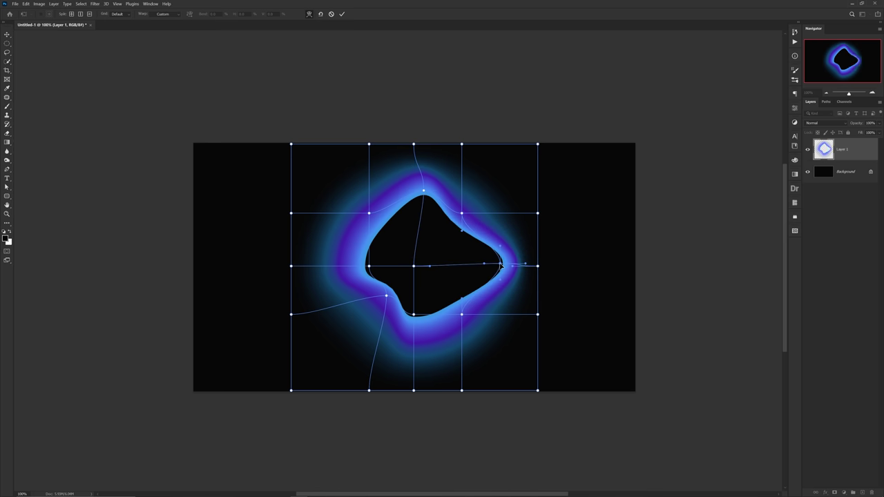